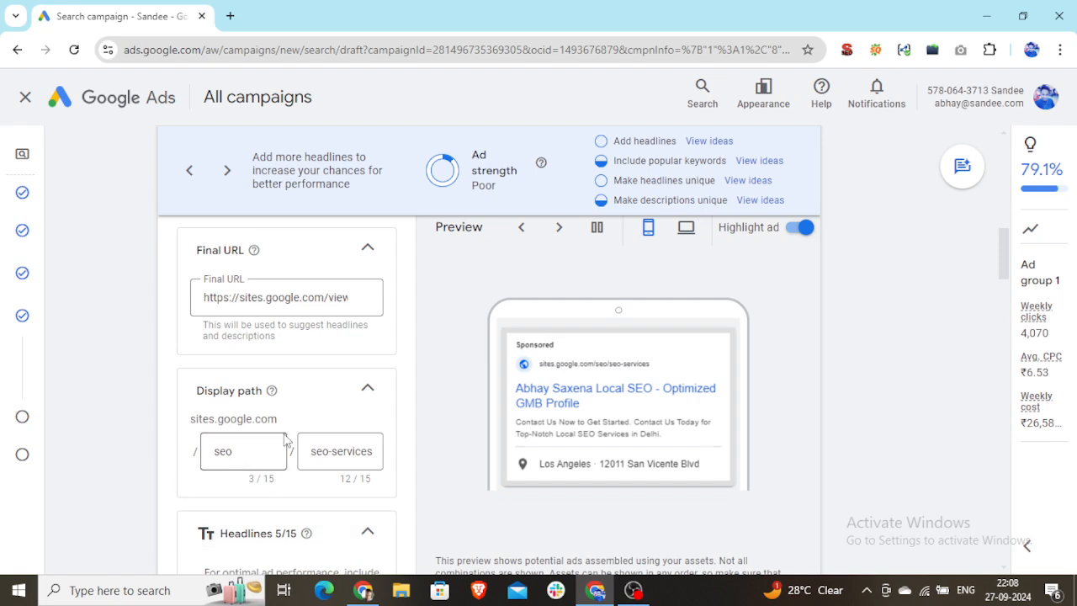
# - Review the ad's final URL, display path and headline sections together with the ad preview
pyautogui.scroll(-2, 290, 455)
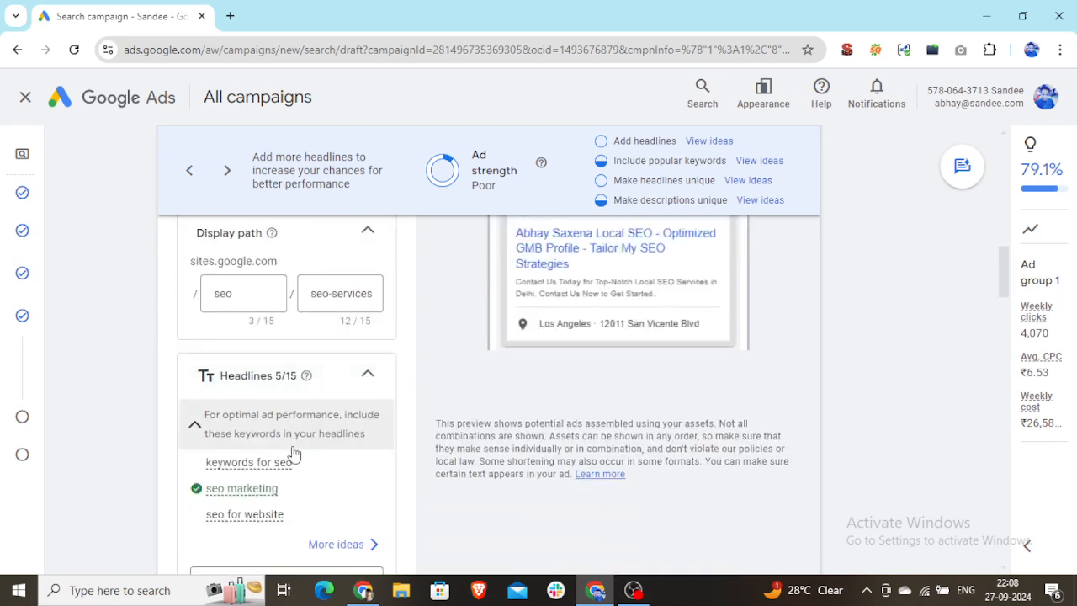
pyautogui.scroll(3, 310, 463)
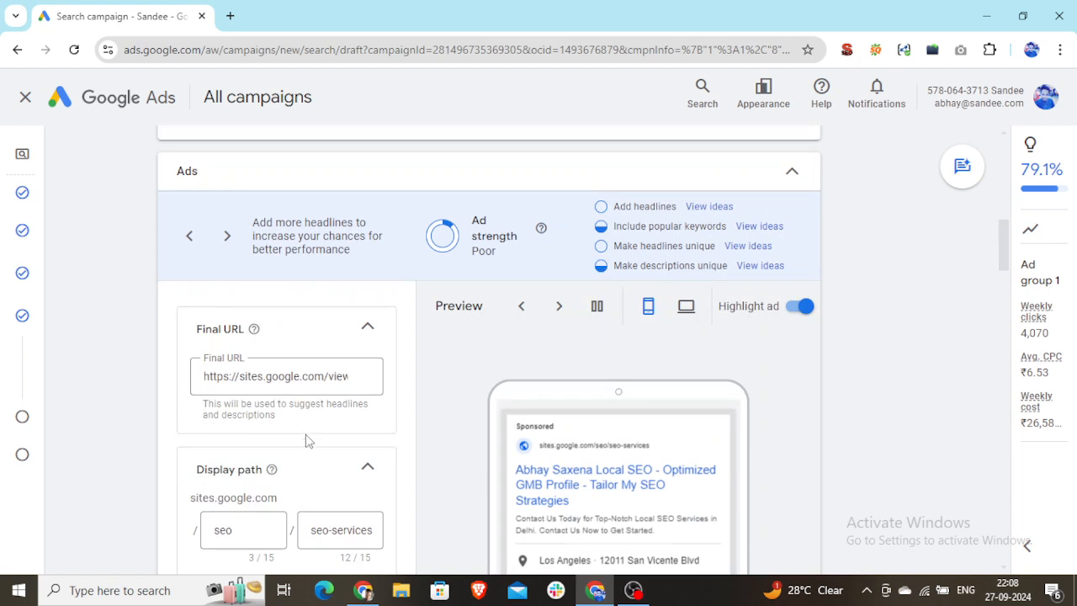
pyautogui.scroll(-1, 376, 414)
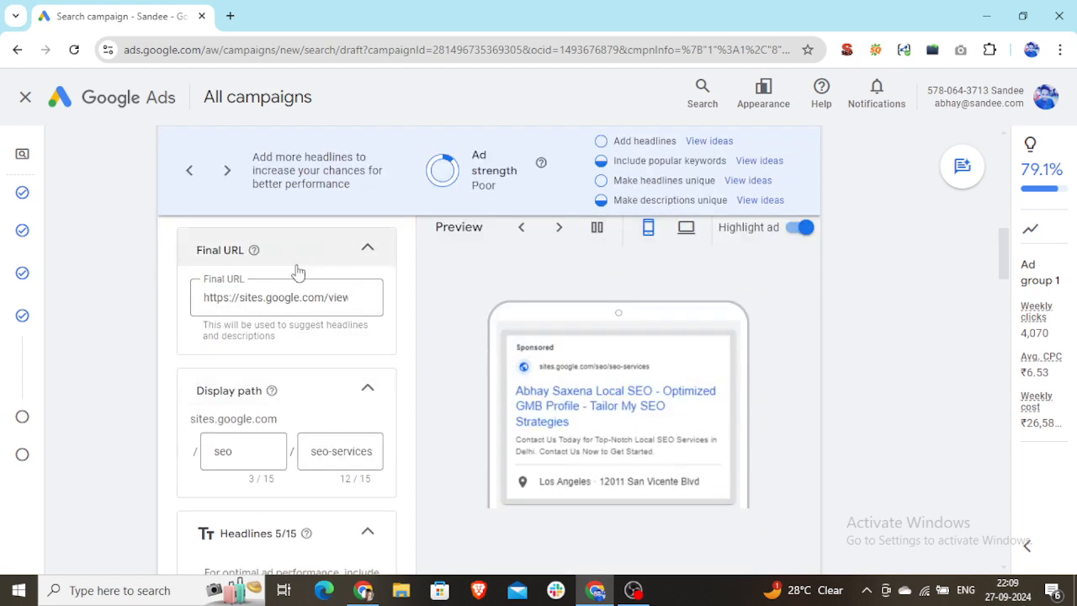
pyautogui.scroll(-1, 307, 380)
pyautogui.scroll(-5, 307, 380)
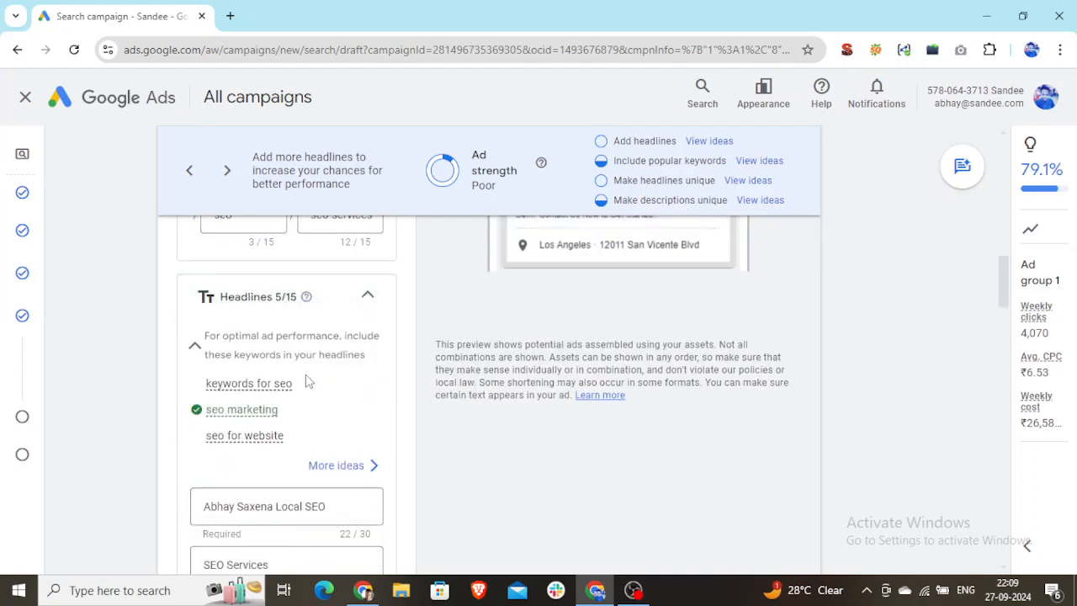
pyautogui.scroll(5, 307, 383)
pyautogui.scroll(1, 327, 358)
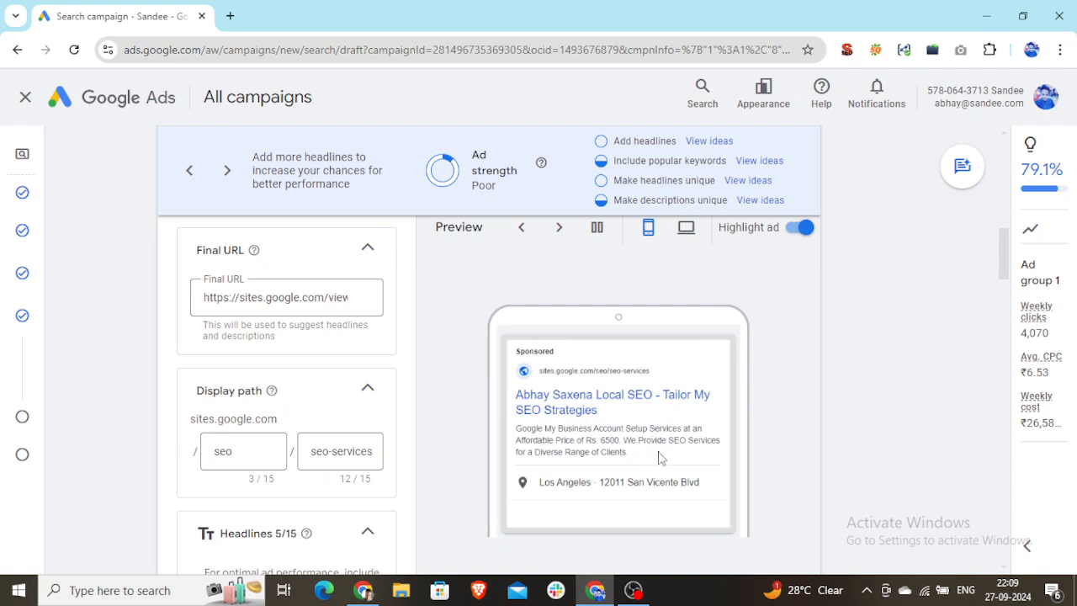
# - Start a new campaign-level promotion from the ad's additional asset types
pyautogui.scroll(-1, 670, 456)
pyautogui.scroll(-10, 325, 463)
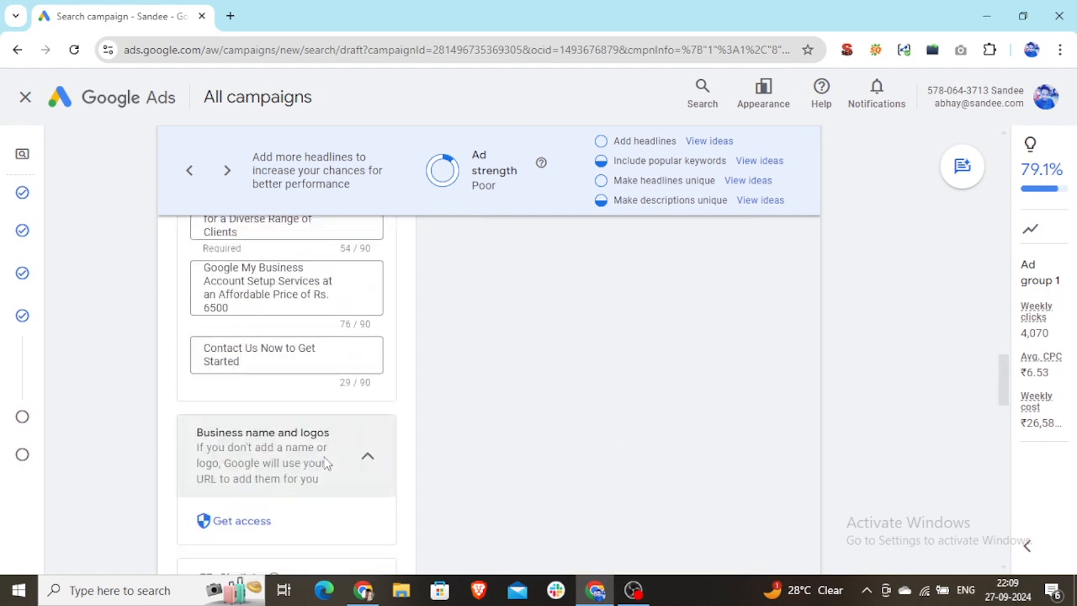
pyautogui.scroll(-5, 325, 464)
pyautogui.scroll(-2, 325, 456)
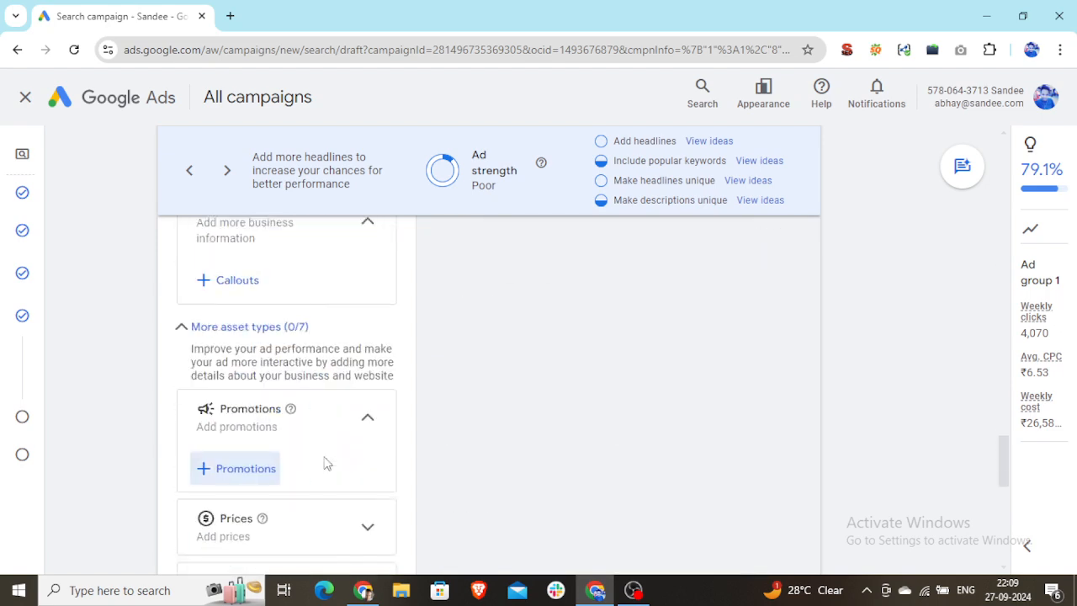
pyautogui.click(182, 328)
pyautogui.click(185, 329)
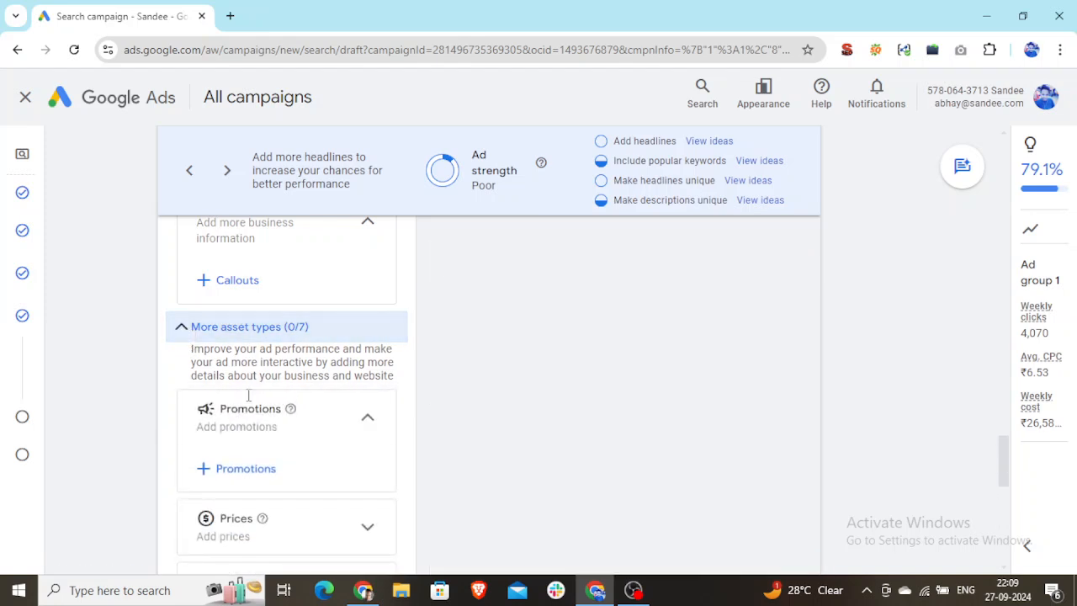
pyautogui.scroll(-2, 279, 440)
pyautogui.scroll(1, 272, 407)
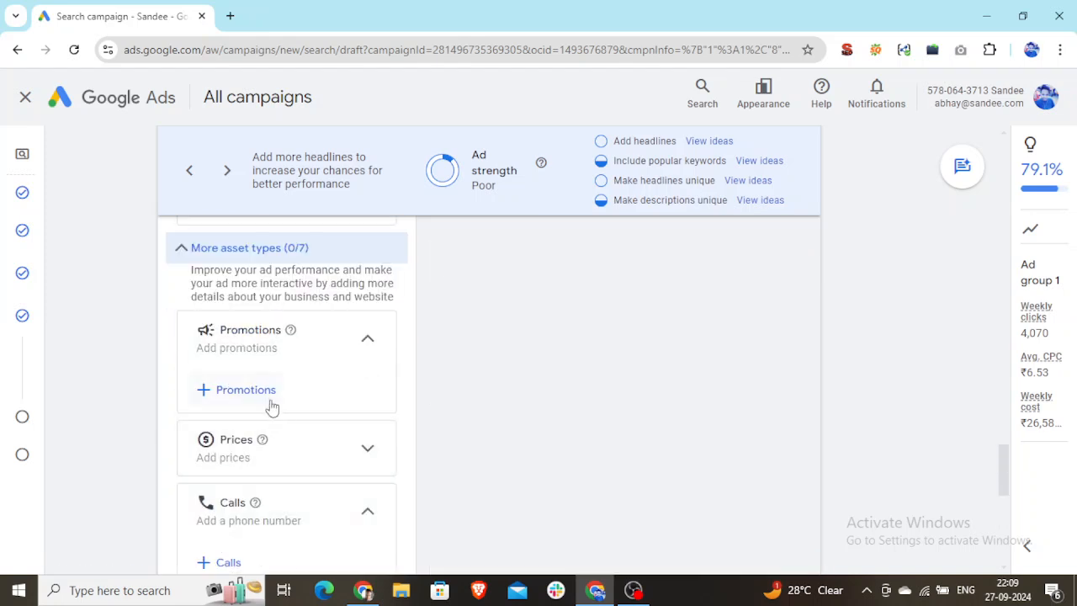
pyautogui.click(223, 396)
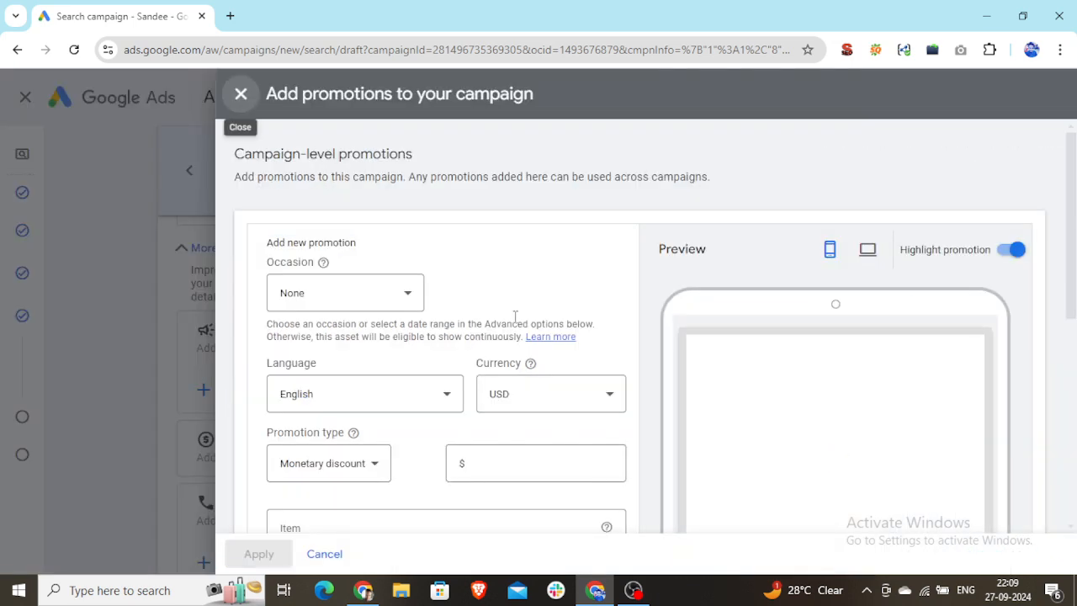
# - Look through the available promotion occasions and set the occasion to Winter Sale
pyautogui.click(403, 302)
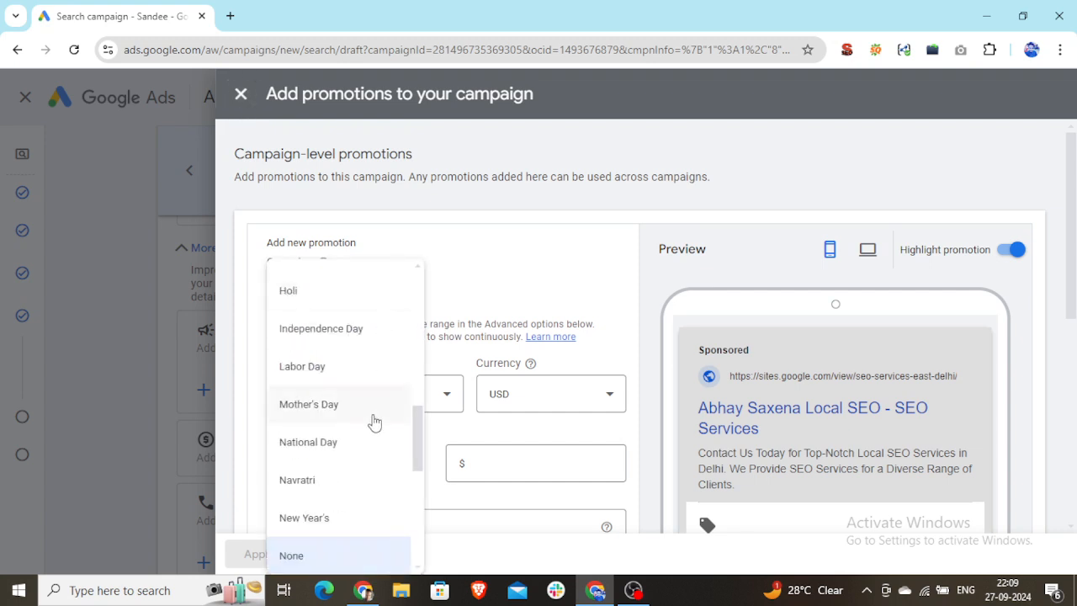
pyautogui.scroll(-3, 373, 422)
pyautogui.scroll(-2, 374, 422)
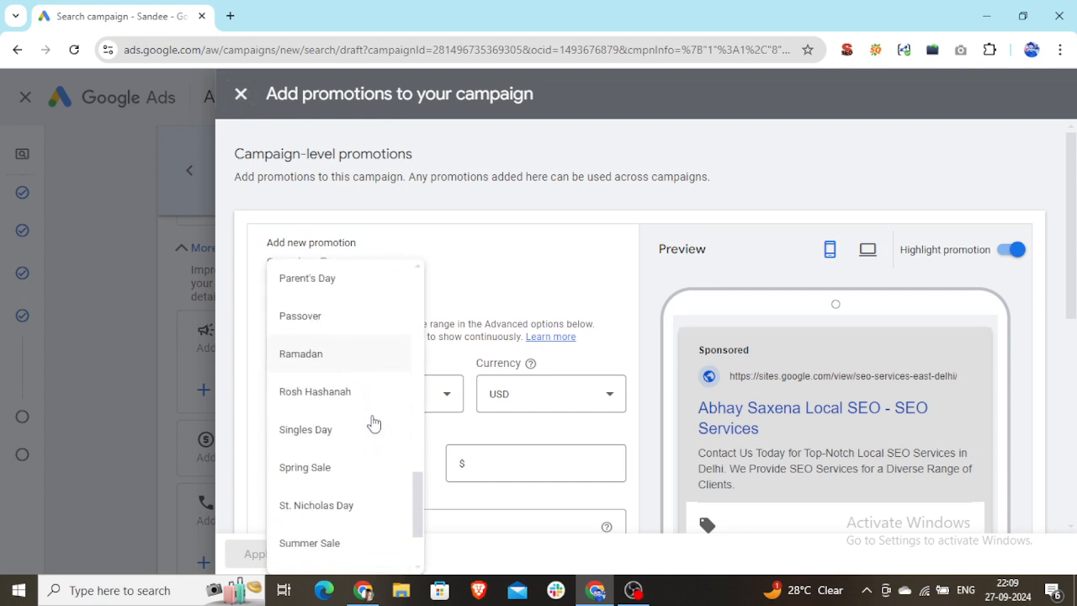
pyautogui.scroll(-1, 372, 417)
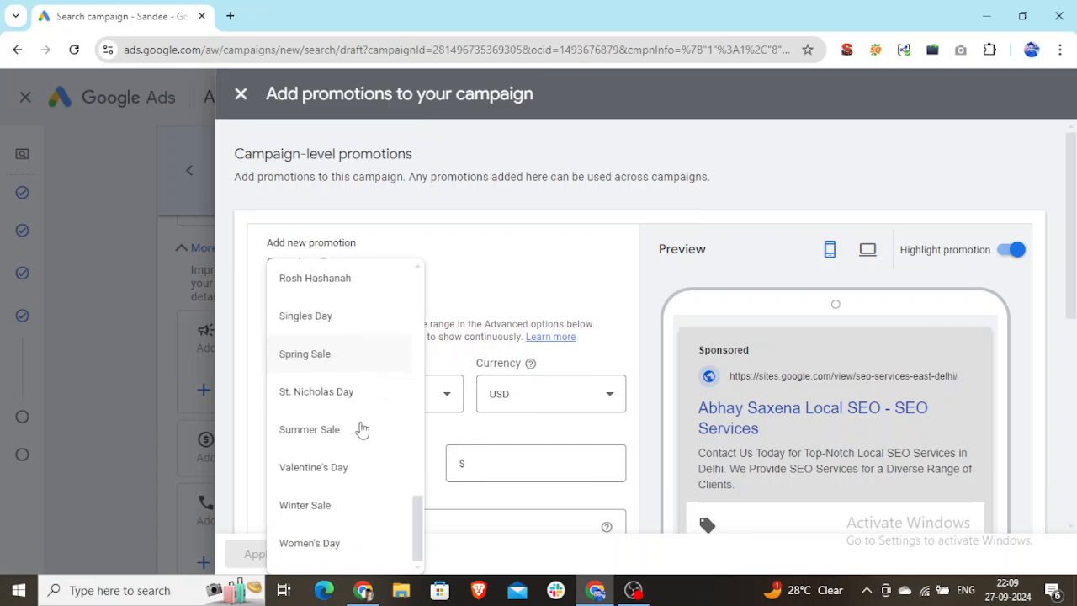
pyautogui.scroll(1, 348, 452)
pyautogui.scroll(-2, 349, 452)
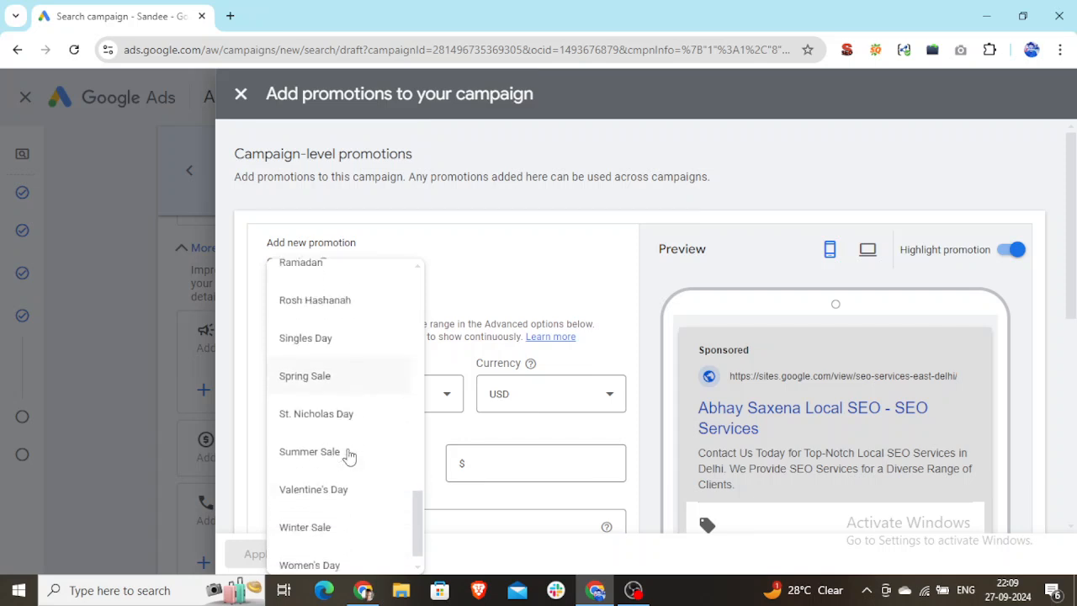
pyautogui.scroll(4, 337, 519)
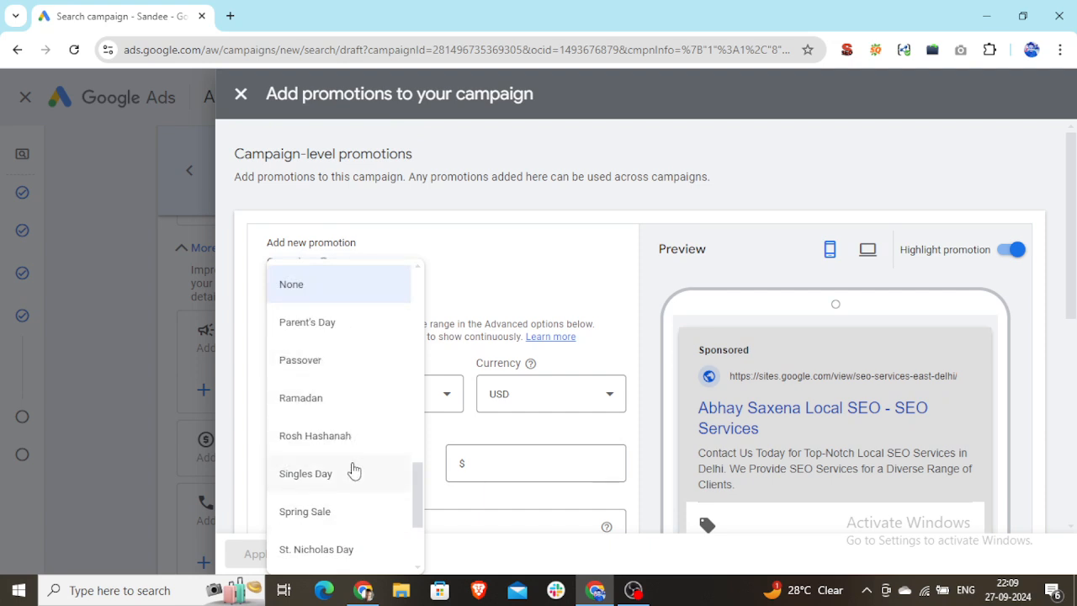
pyautogui.scroll(-1, 354, 470)
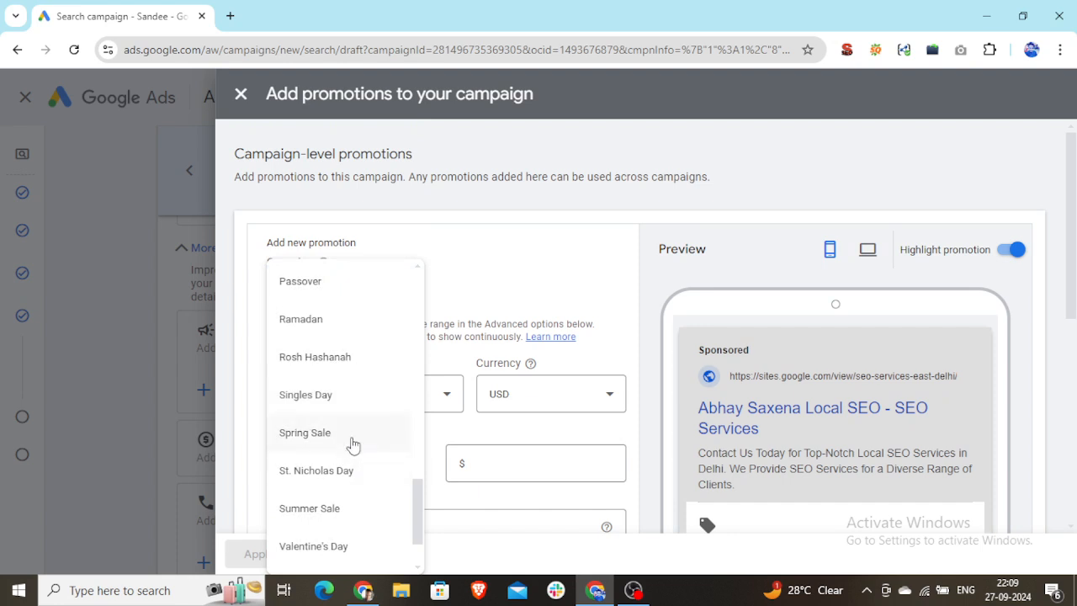
pyautogui.scroll(-1, 353, 441)
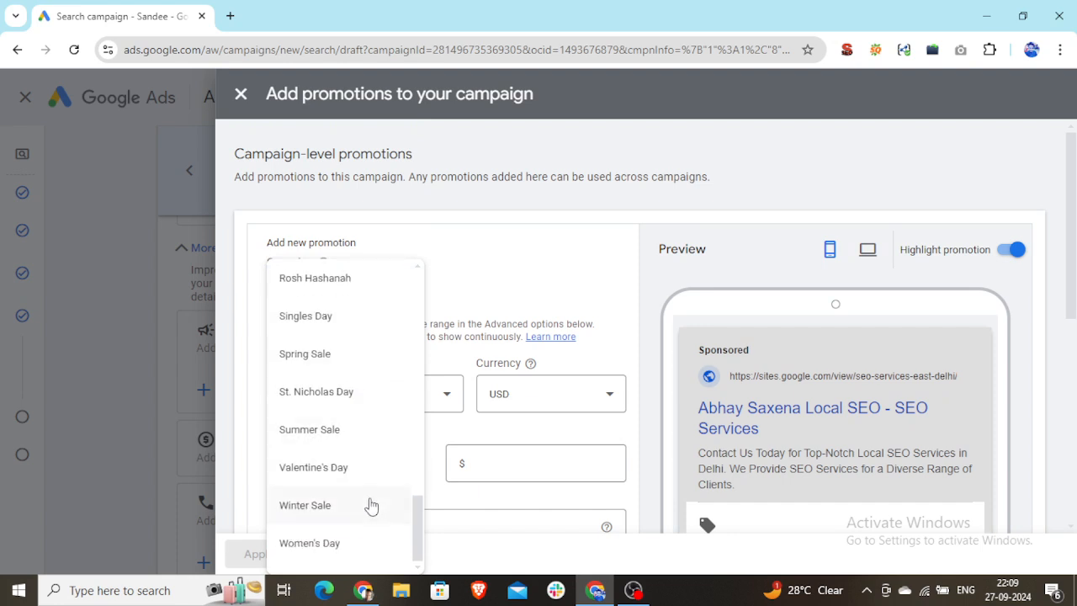
pyautogui.scroll(2, 368, 493)
pyautogui.scroll(1, 368, 493)
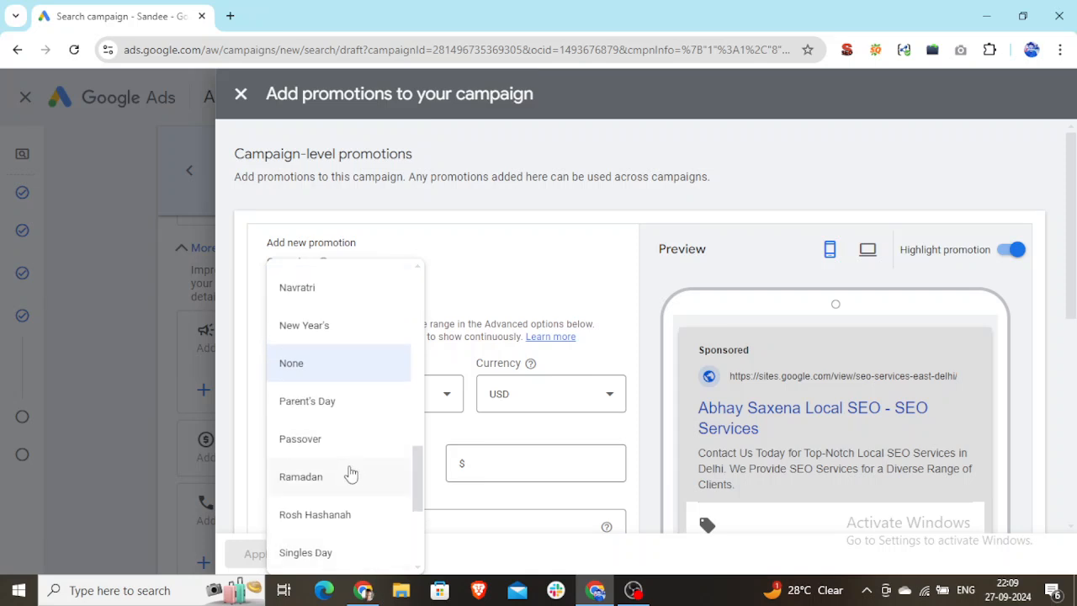
pyautogui.scroll(-3, 345, 362)
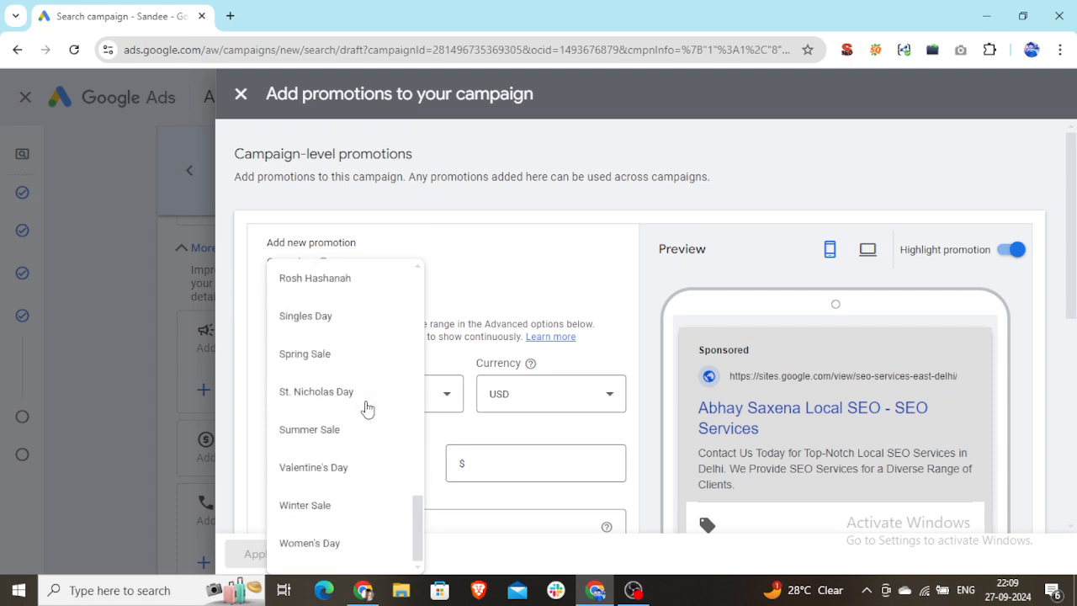
pyautogui.click(337, 512)
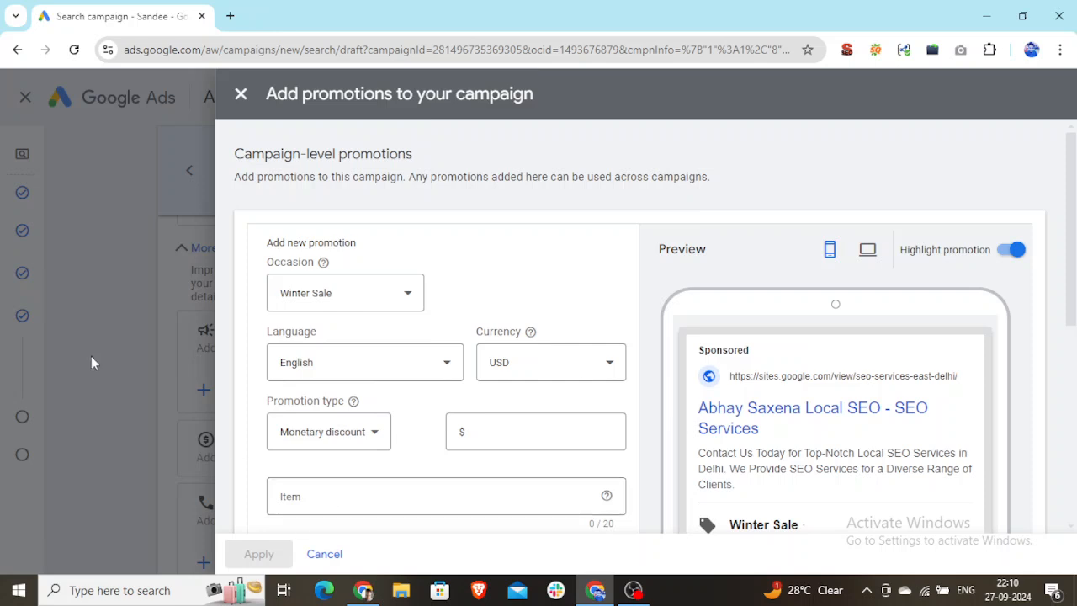
# - Set the promotion's currency to INR
pyautogui.click(610, 373)
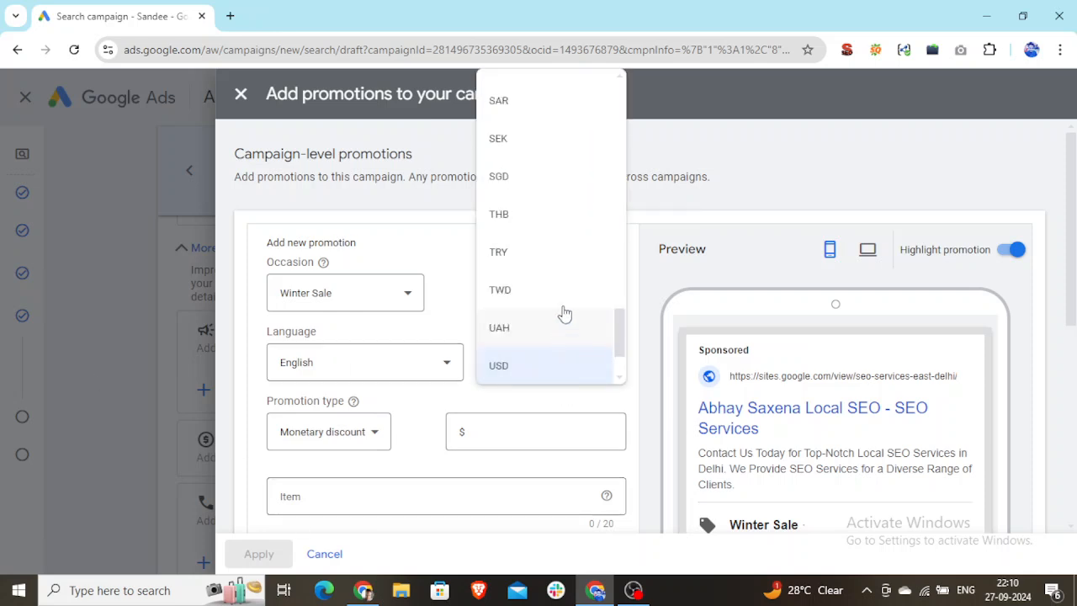
pyautogui.scroll(9, 564, 311)
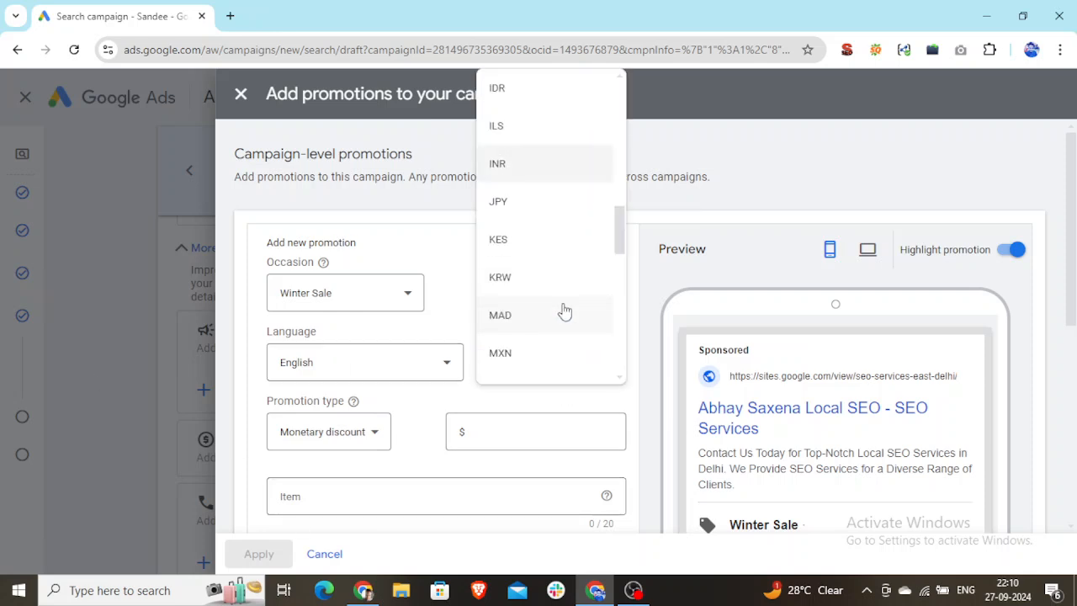
pyautogui.click(517, 165)
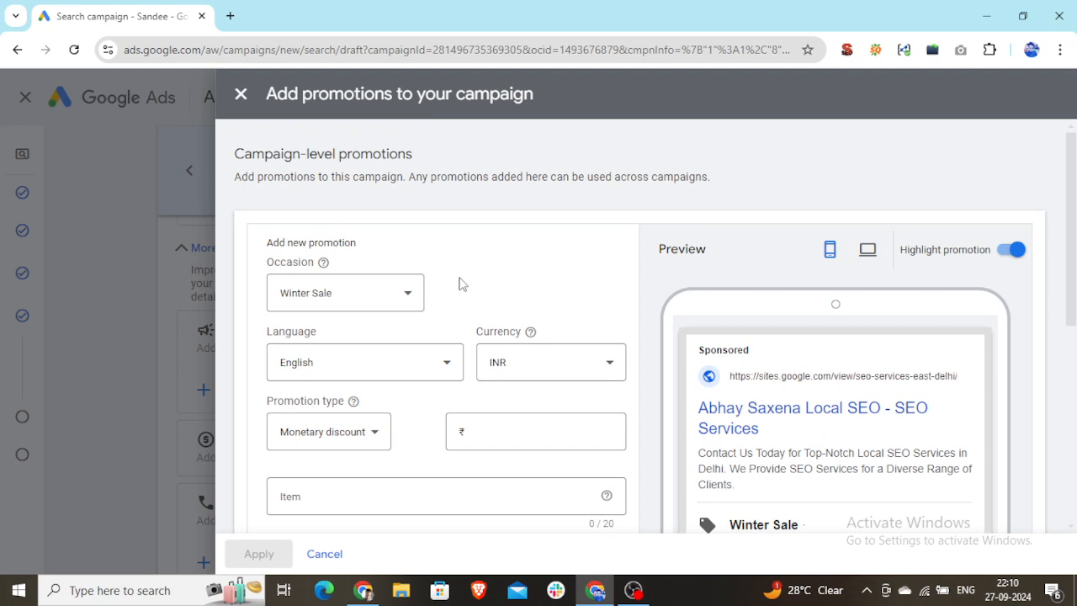
# - Set the promotion type to Up to percent discount with a value of 50%
pyautogui.scroll(-1, 459, 286)
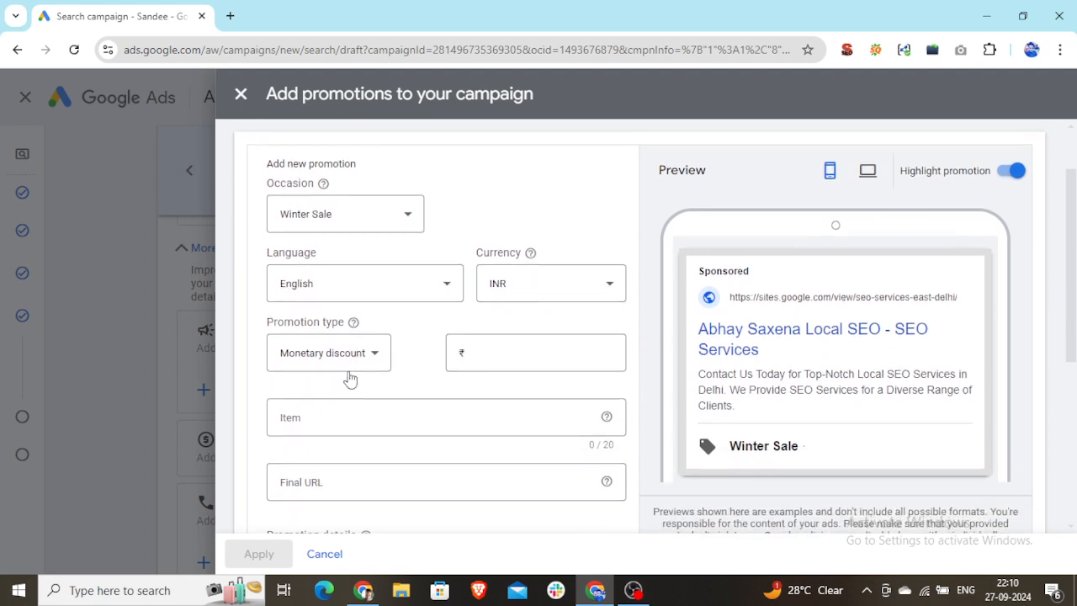
pyautogui.click(372, 365)
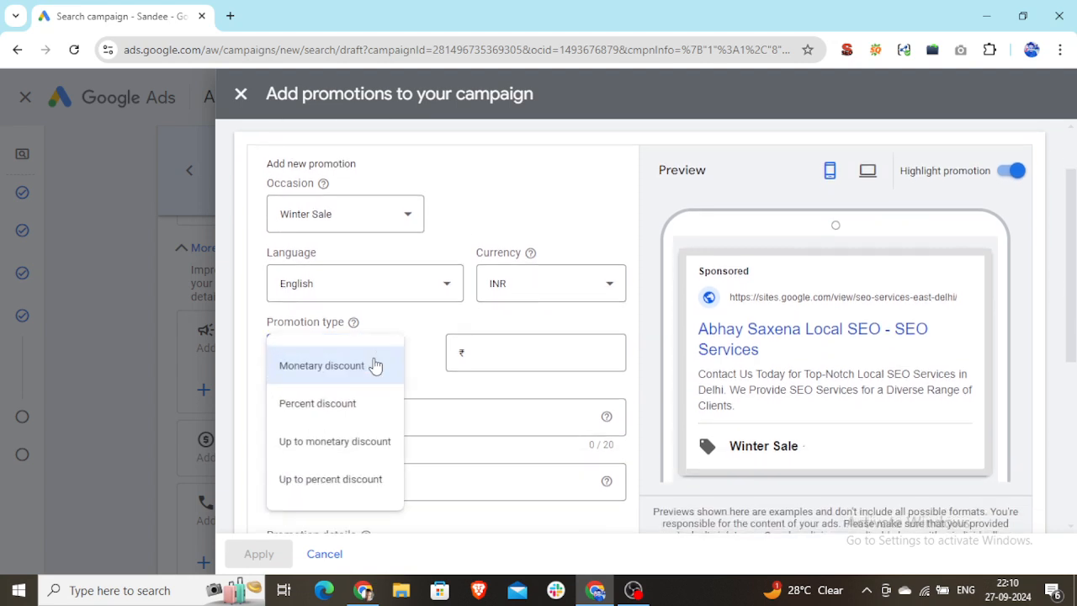
pyautogui.click(341, 478)
pyautogui.click(473, 356)
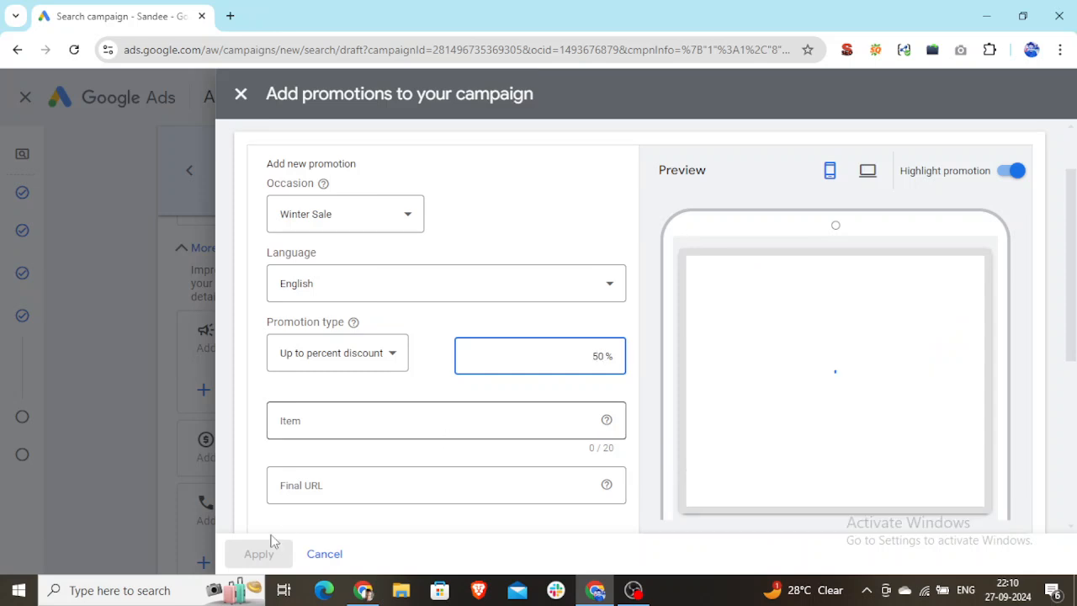
# - Enter "Website SEO Services" as the promotion's item and change it to "Local SEO Services"
pyautogui.click(392, 417)
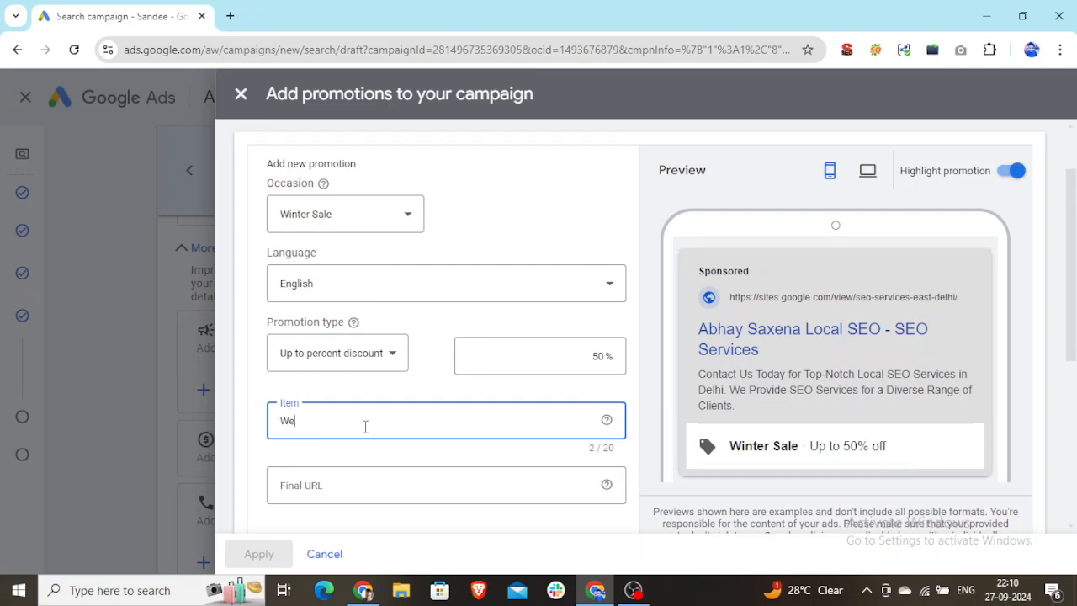
pyautogui.write('Website SEO Services')
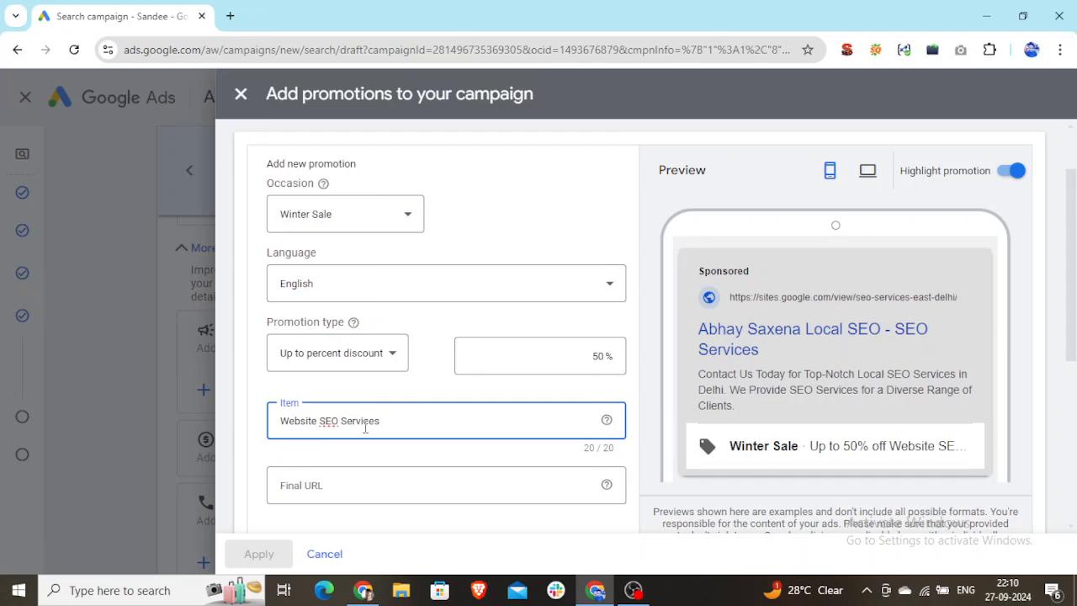
pyautogui.moveTo(317, 414); pyautogui.dragTo(260, 428)
pyautogui.write('Local')
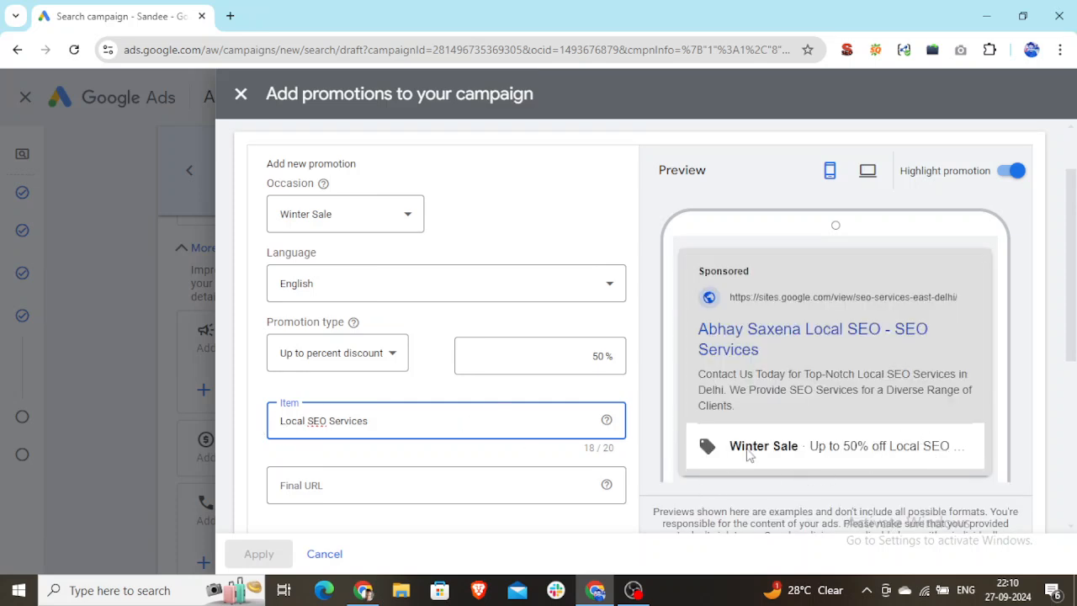
# - Change the promotion's occasion to None
pyautogui.click(410, 215)
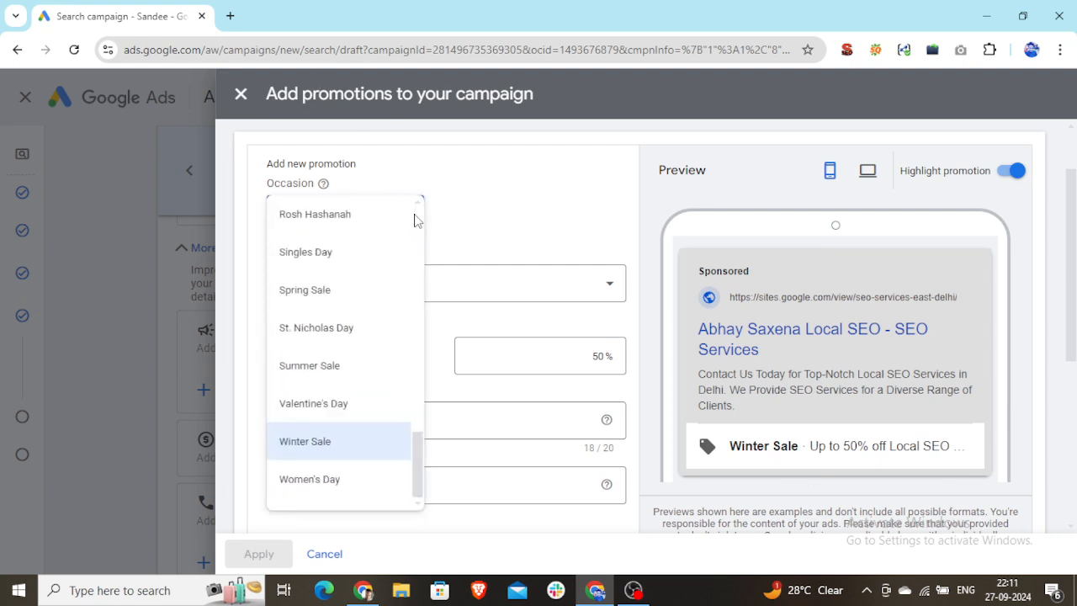
pyautogui.scroll(3, 364, 383)
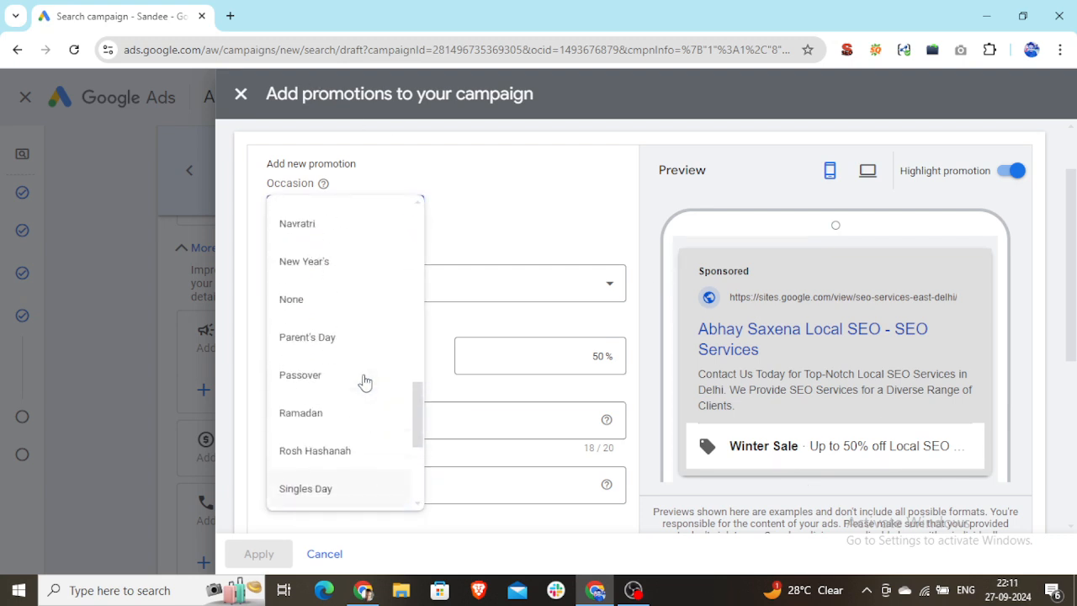
pyautogui.click(308, 303)
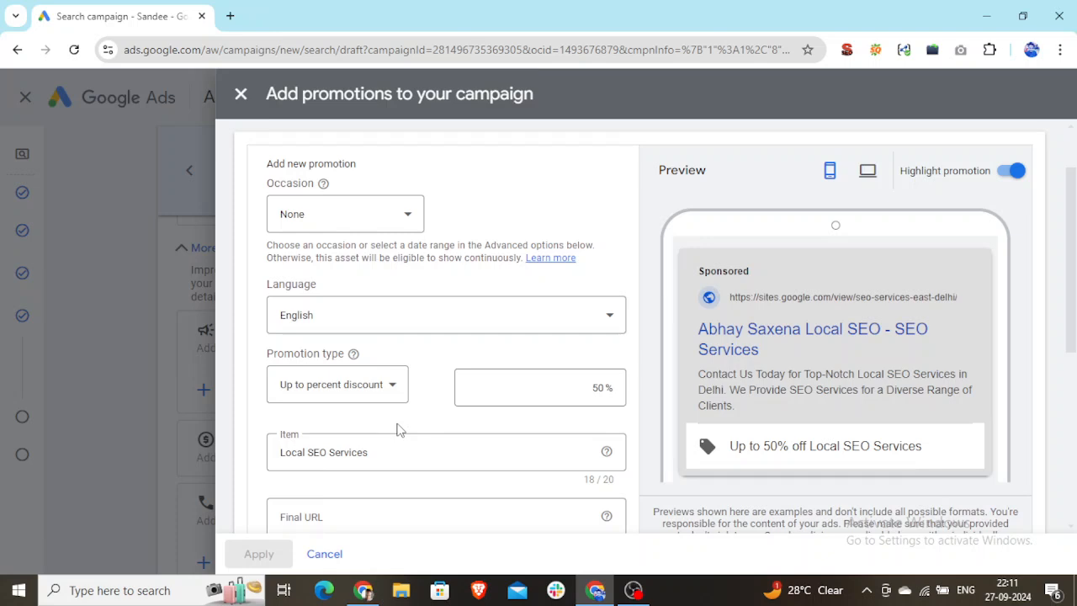
# - Set the promotion's occasion to Diwali
pyautogui.click(284, 217)
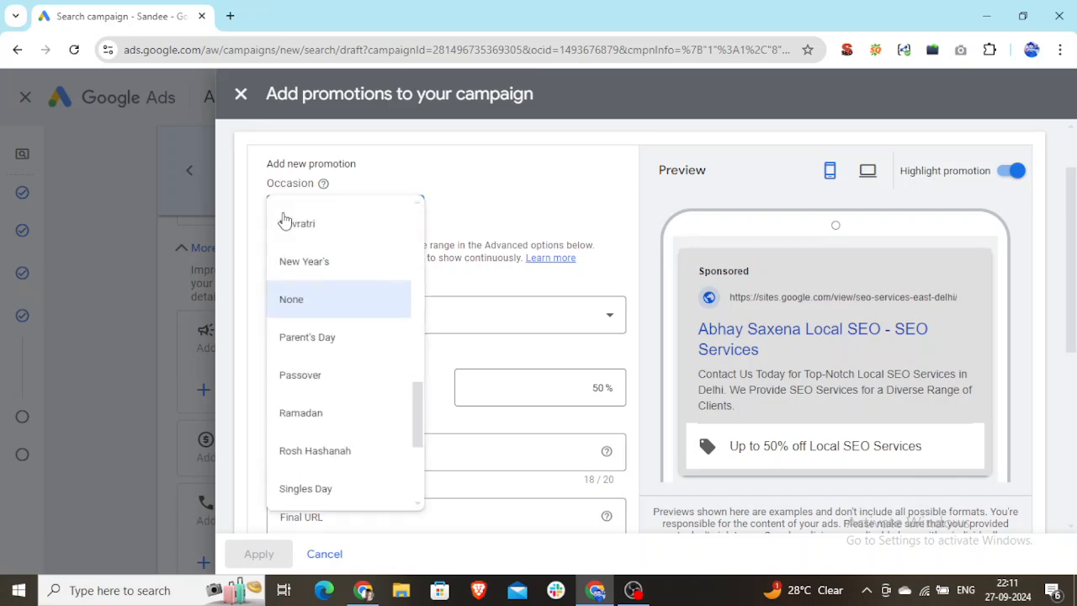
pyautogui.scroll(-3, 356, 396)
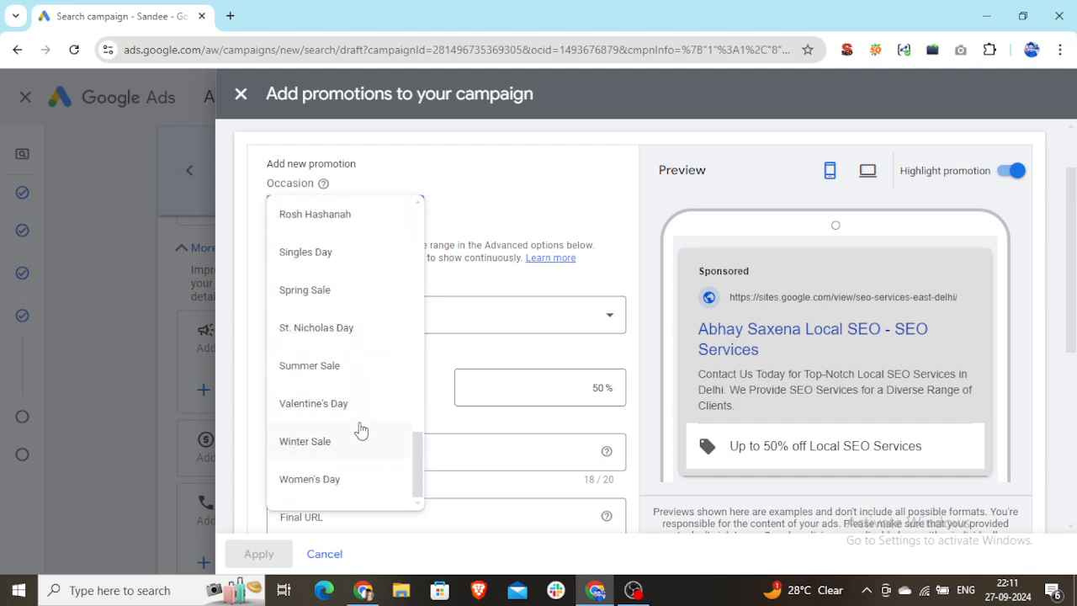
pyautogui.scroll(4, 358, 430)
pyautogui.scroll(4, 360, 415)
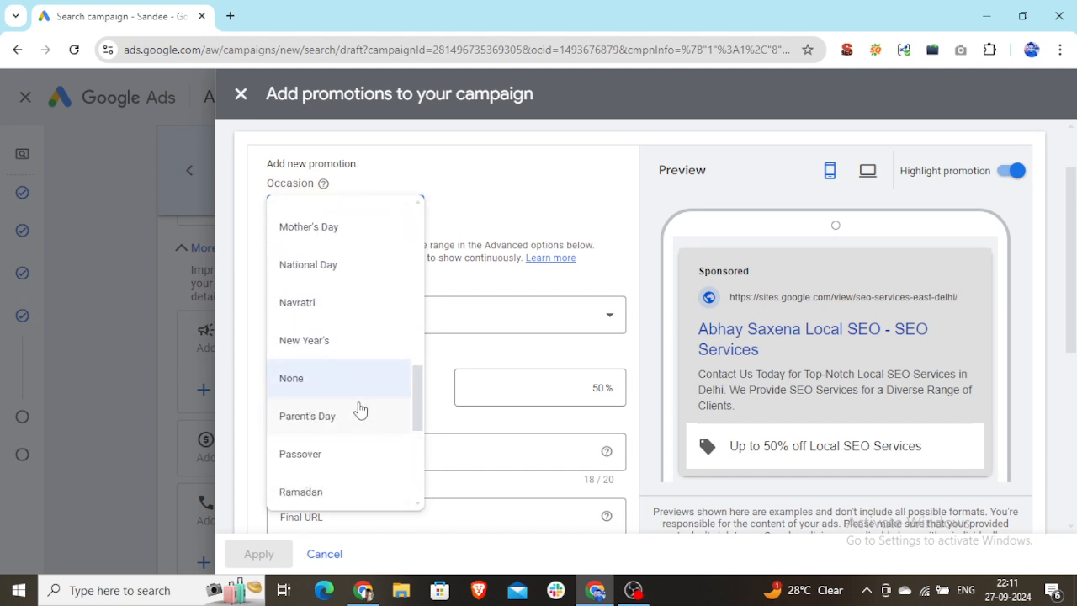
pyautogui.scroll(2, 360, 403)
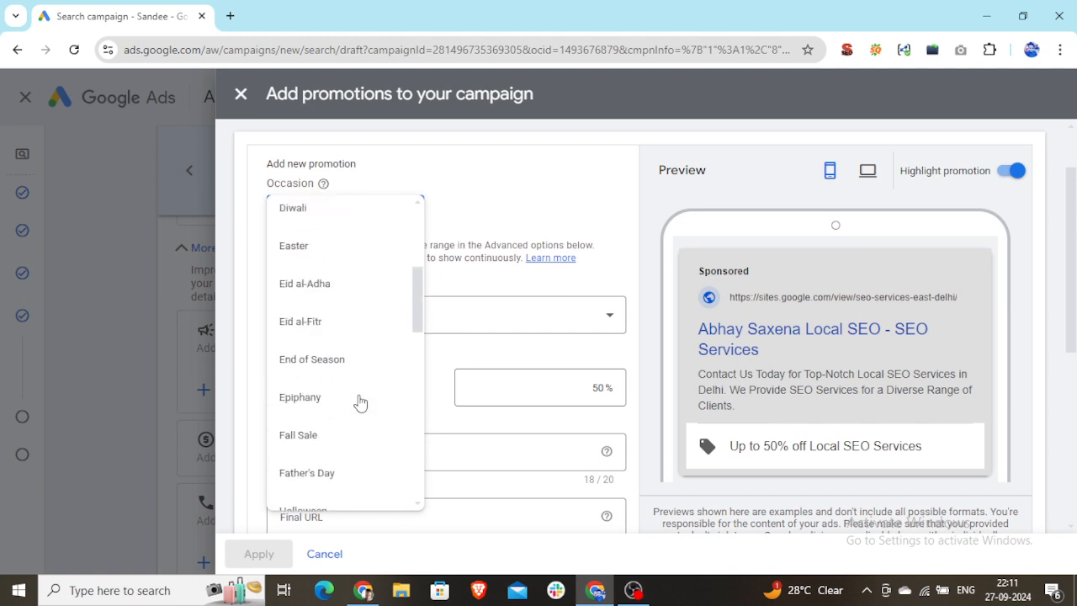
pyautogui.scroll(2, 358, 403)
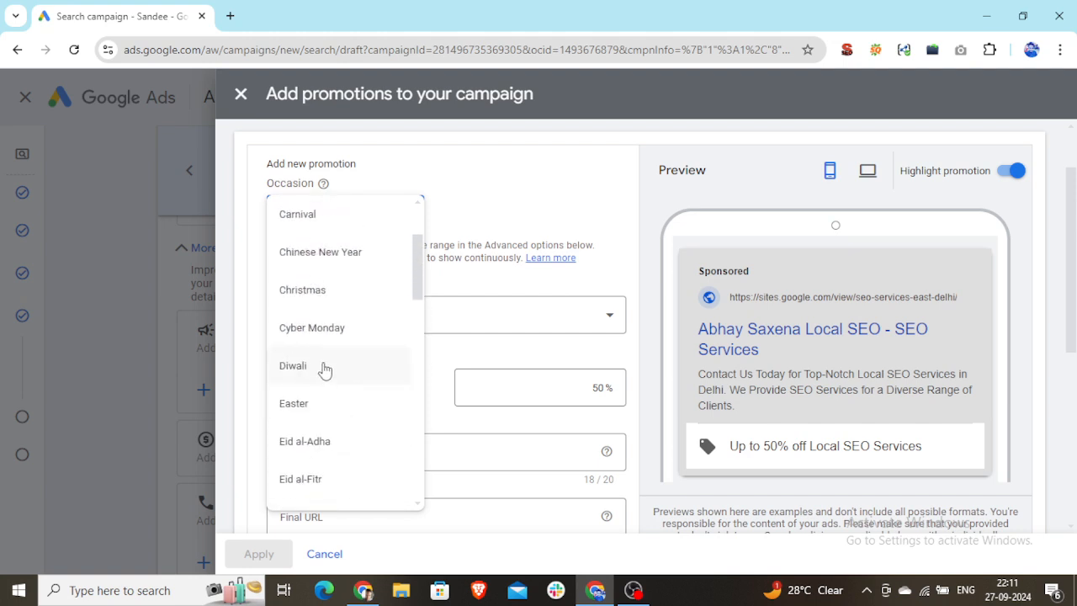
pyautogui.click(324, 370)
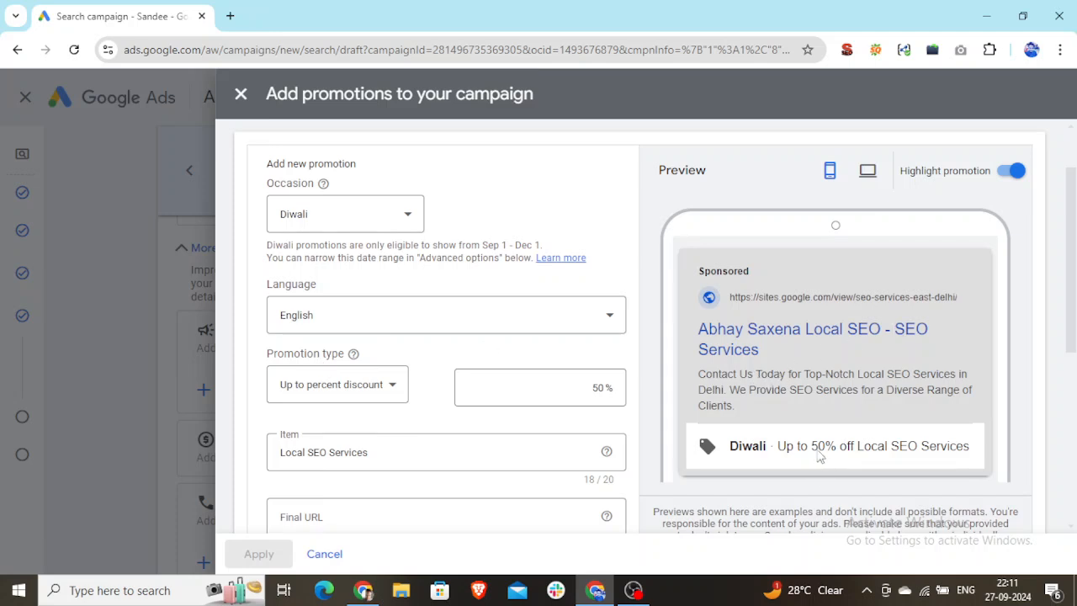
# - Set the promotion's occasion back to None
pyautogui.click(404, 216)
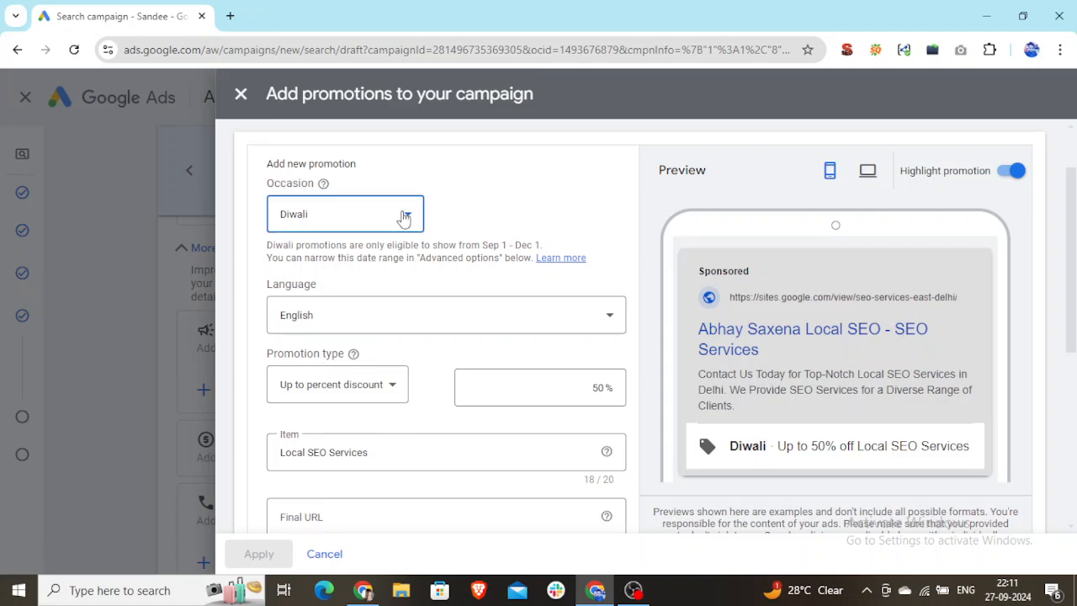
pyautogui.scroll(-7, 339, 360)
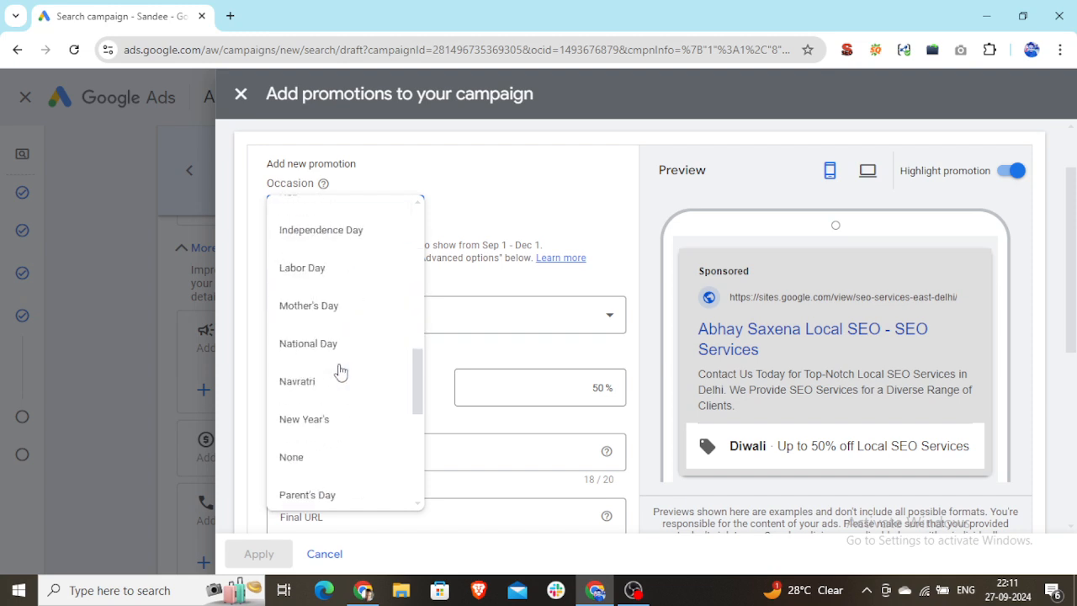
pyautogui.click(286, 458)
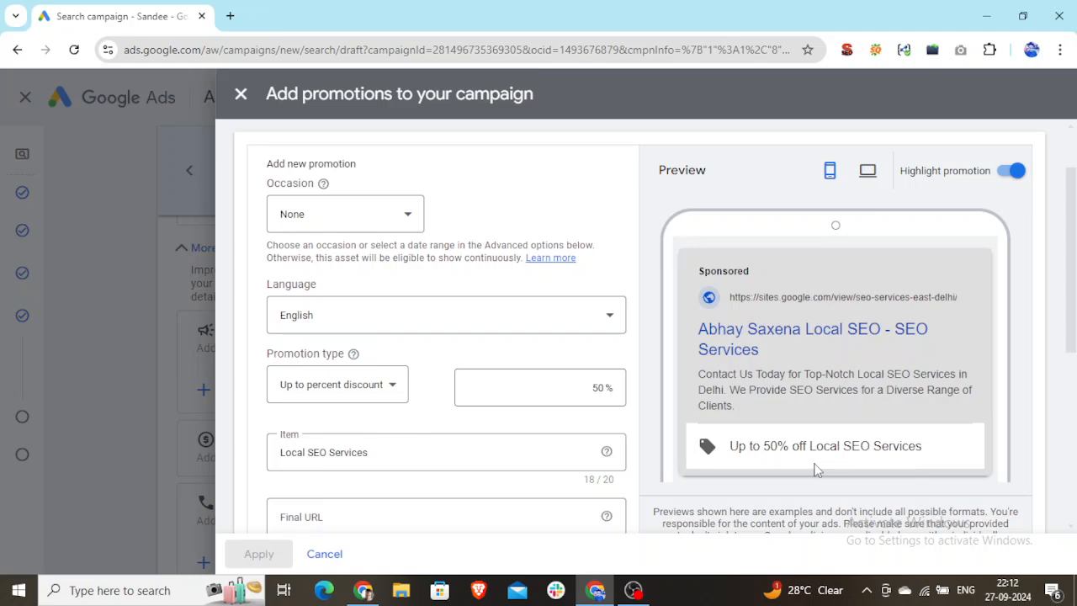
# - Replace the promotion's item text with "GMB Setup Services"
pyautogui.click(365, 451)
pyautogui.moveTo(370, 452); pyautogui.dragTo(330, 458)
pyautogui.moveTo(378, 452); pyautogui.dragTo(282, 458)
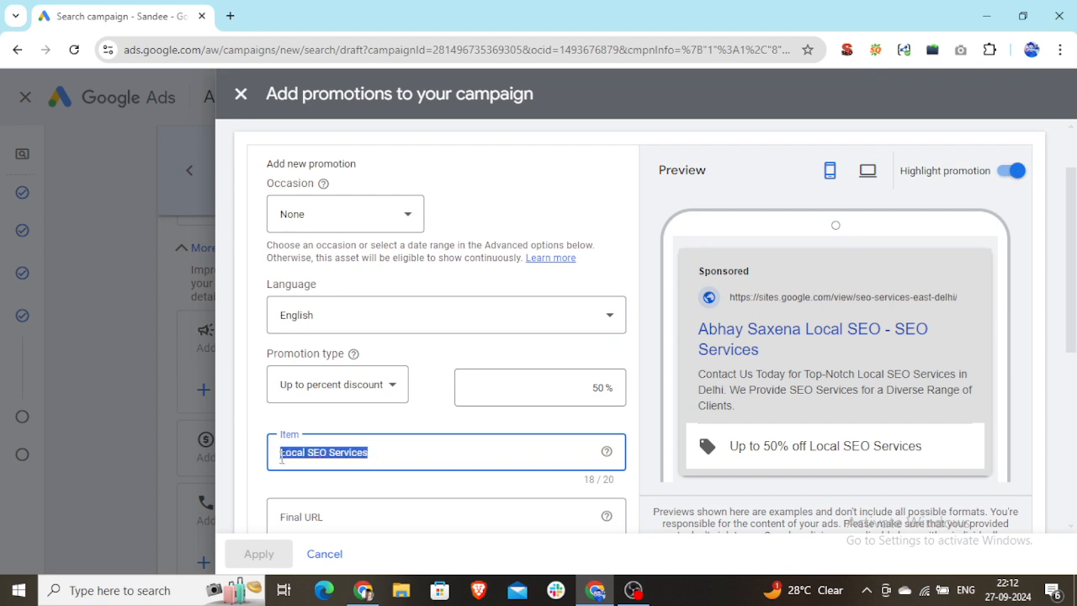
pyautogui.write('SM')
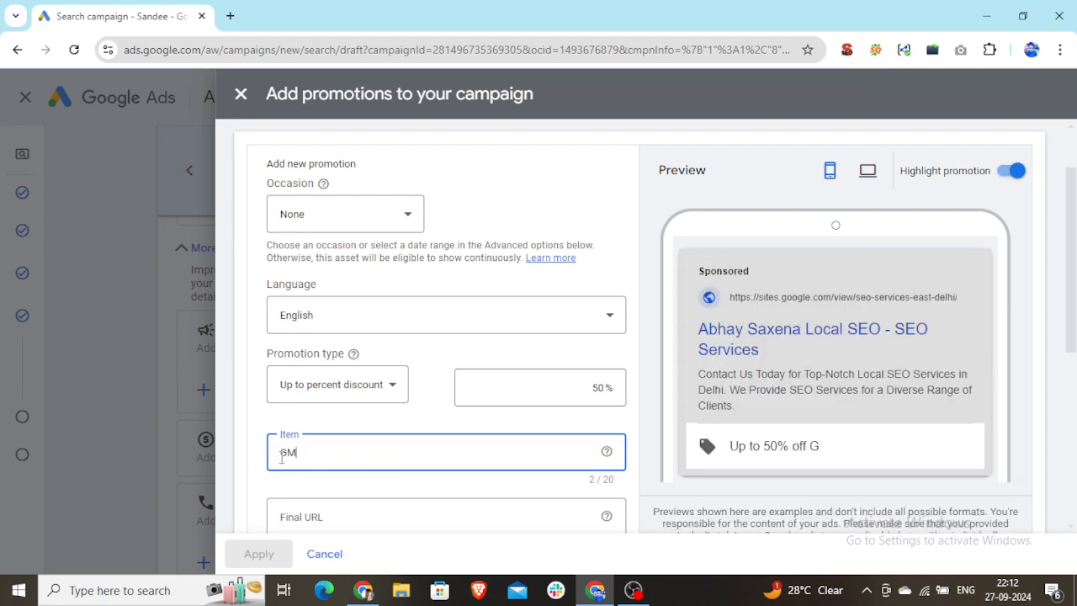
pyautogui.write('B Setu')
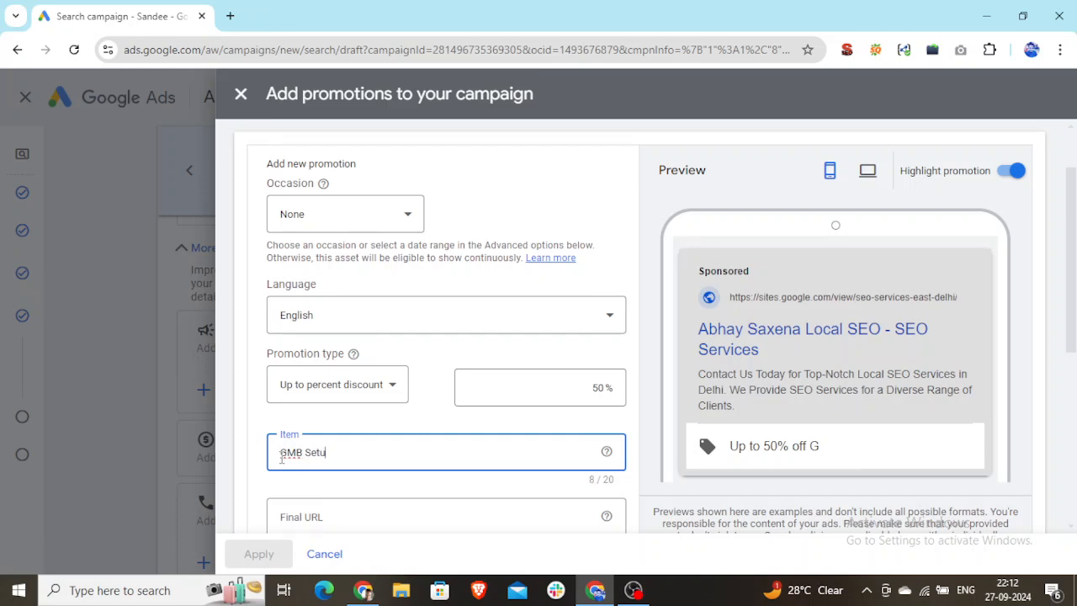
pyautogui.write('p Services')
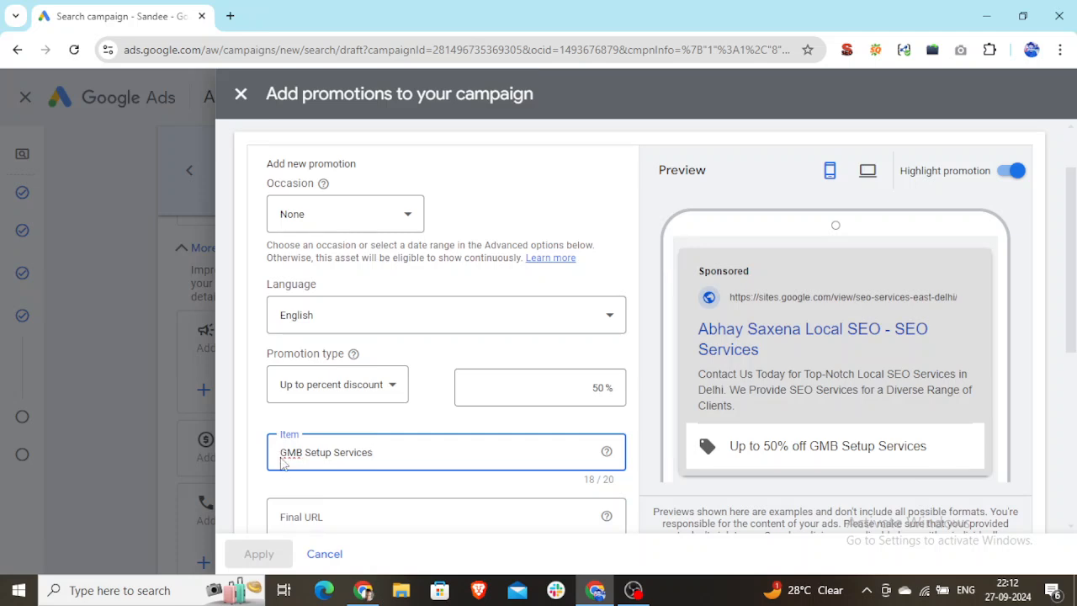
# - Switch to the other Chrome window and open the Google My Bussiness Services page of the business's website
pyautogui.scroll(-1, 409, 450)
pyautogui.click(404, 434)
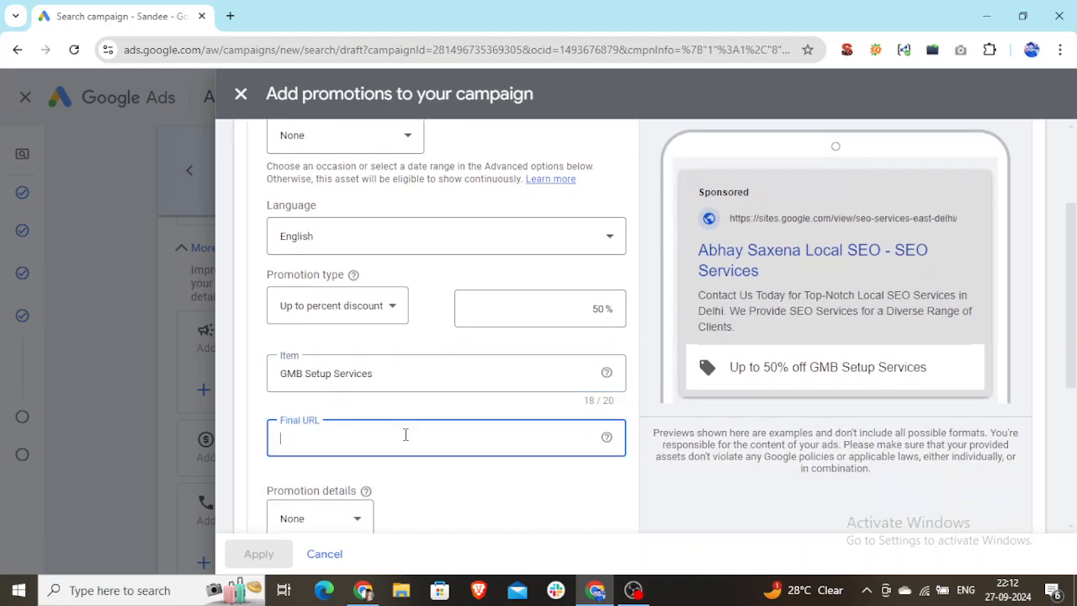
pyautogui.click(363, 590)
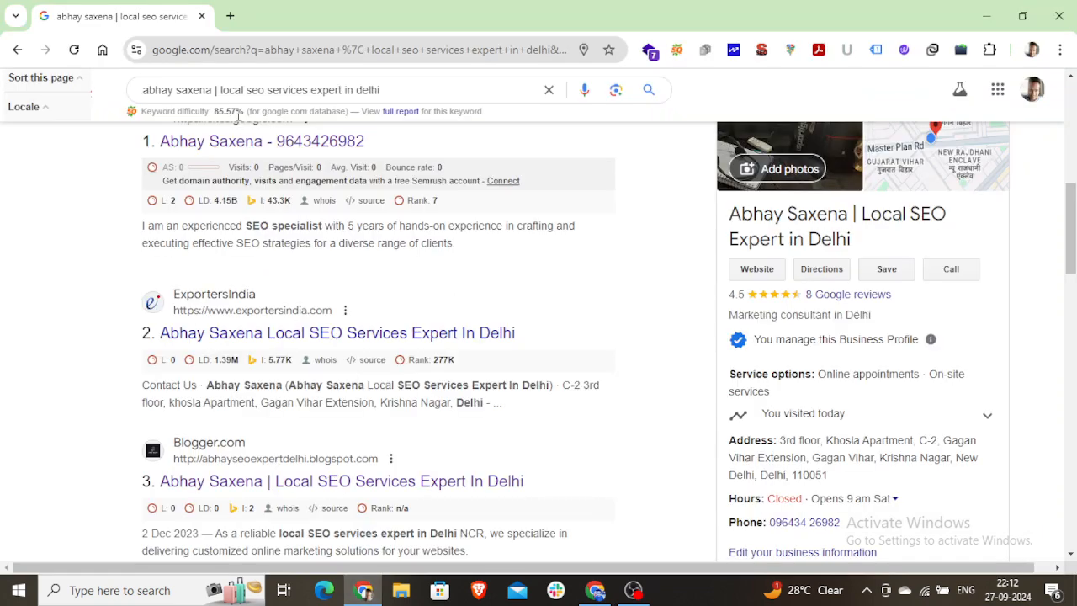
pyautogui.rightClick(753, 279)
pyautogui.click(1032, 343)
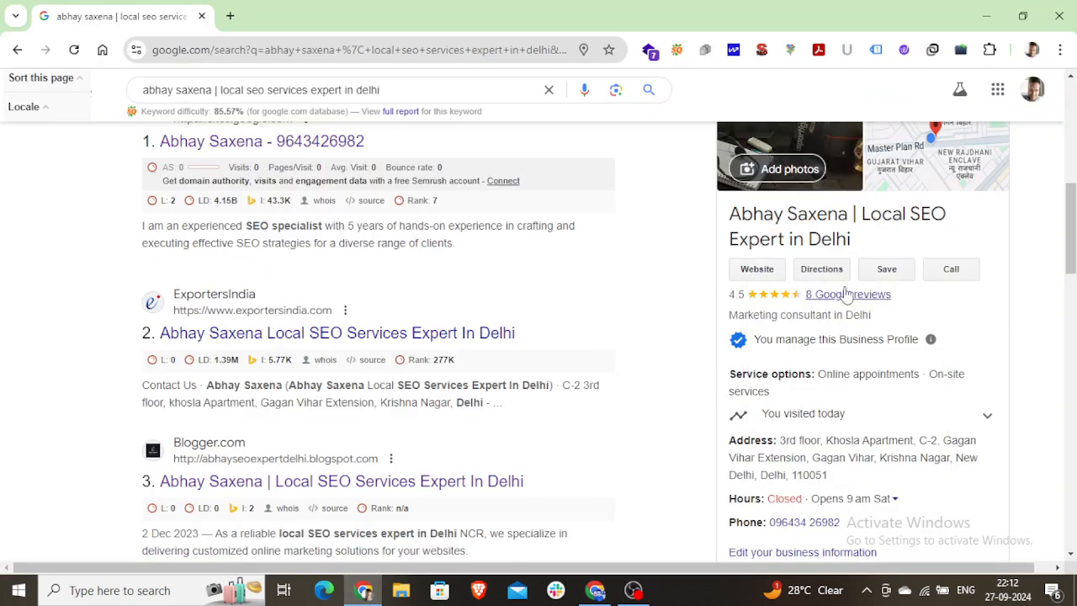
pyautogui.click(781, 280)
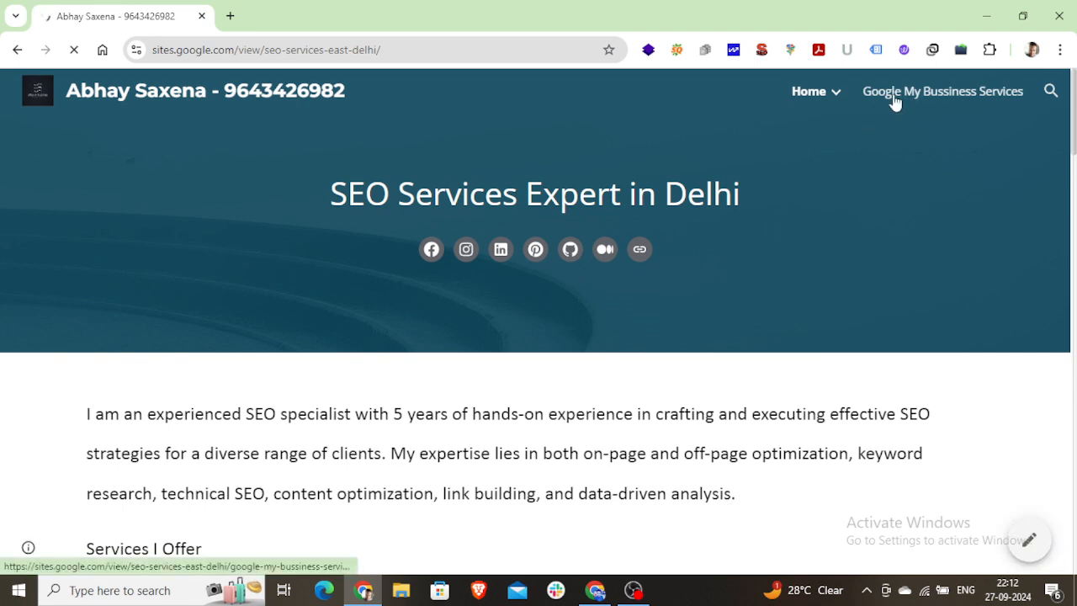
pyautogui.click(895, 99)
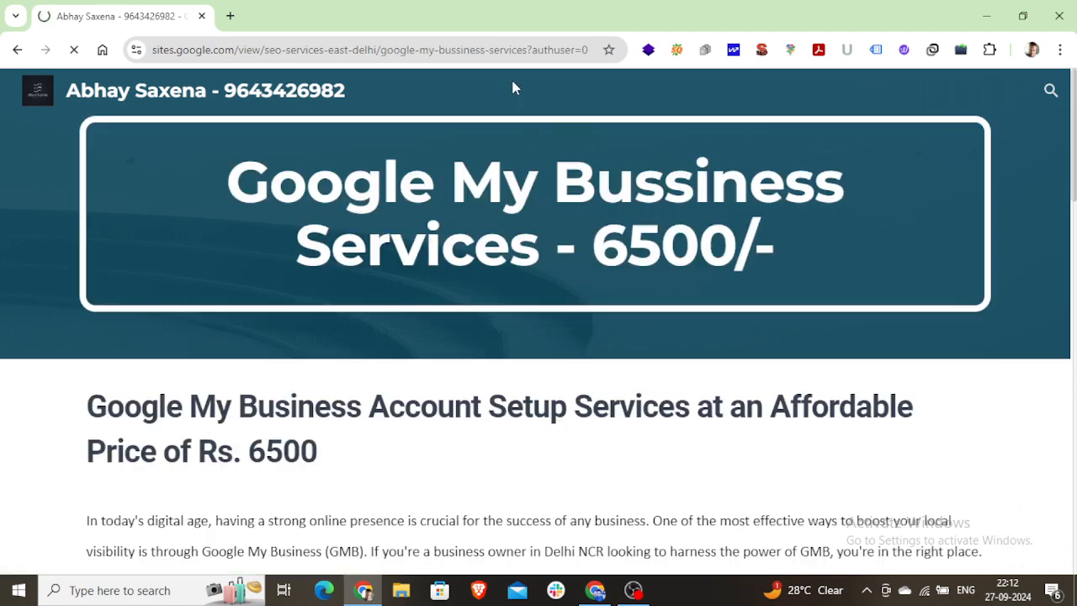
# - Copy the Google My Bussiness Services page address and enter it as the promotion's final URL in Google Ads
pyautogui.click(463, 50)
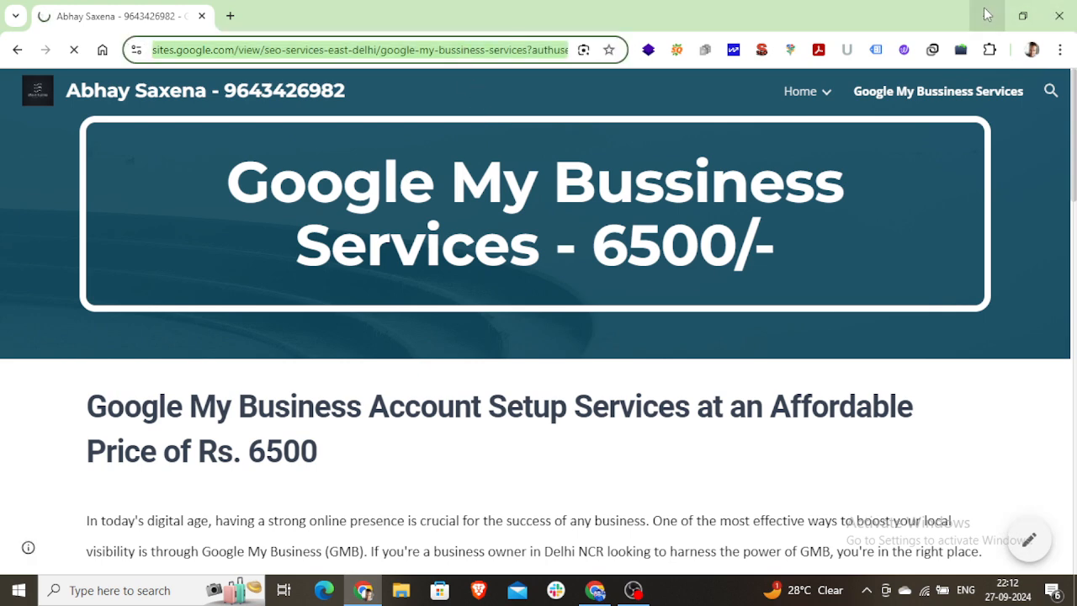
pyautogui.hotkey('alt', 'Tab')
pyautogui.hotkey('ctrl', 'v')
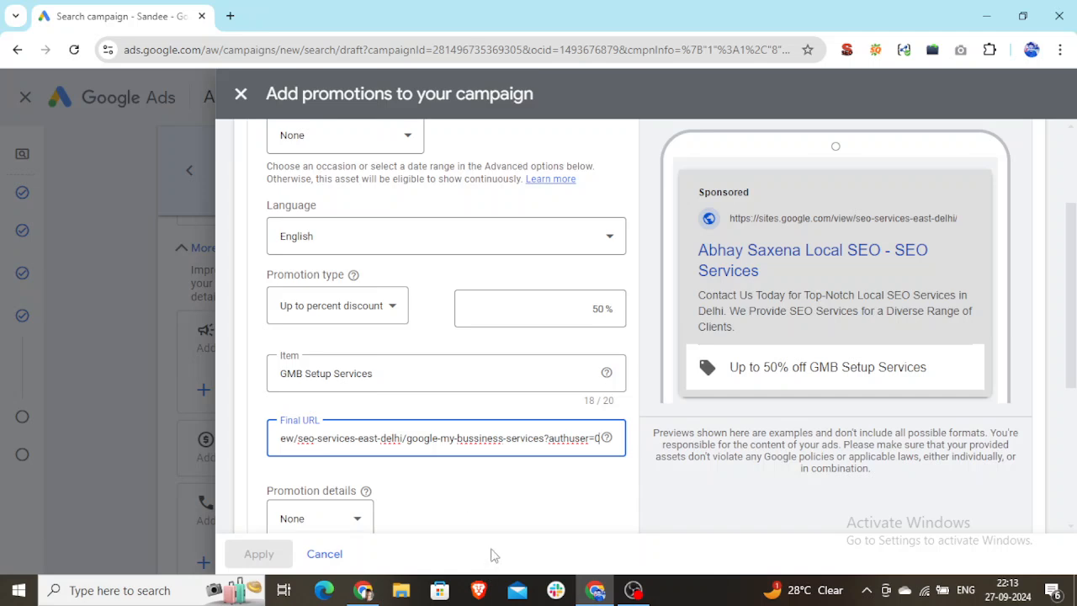
# - Set the promotion details to Promo code and enter the business owner's first name in capitals followed by 2024
pyautogui.scroll(-1, 484, 529)
pyautogui.click(355, 442)
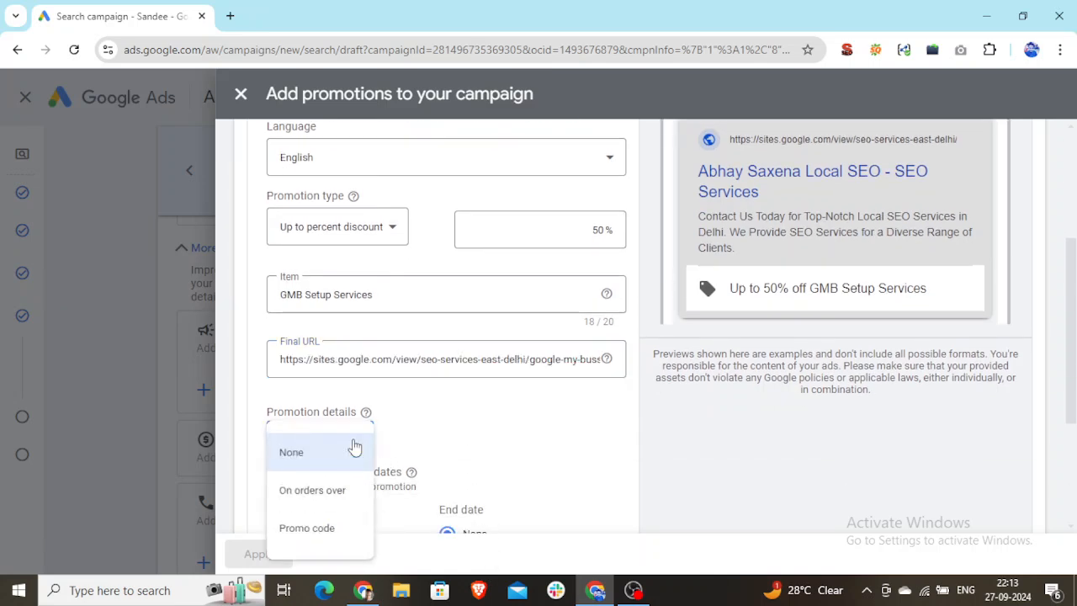
pyautogui.click(350, 534)
pyautogui.click(416, 450)
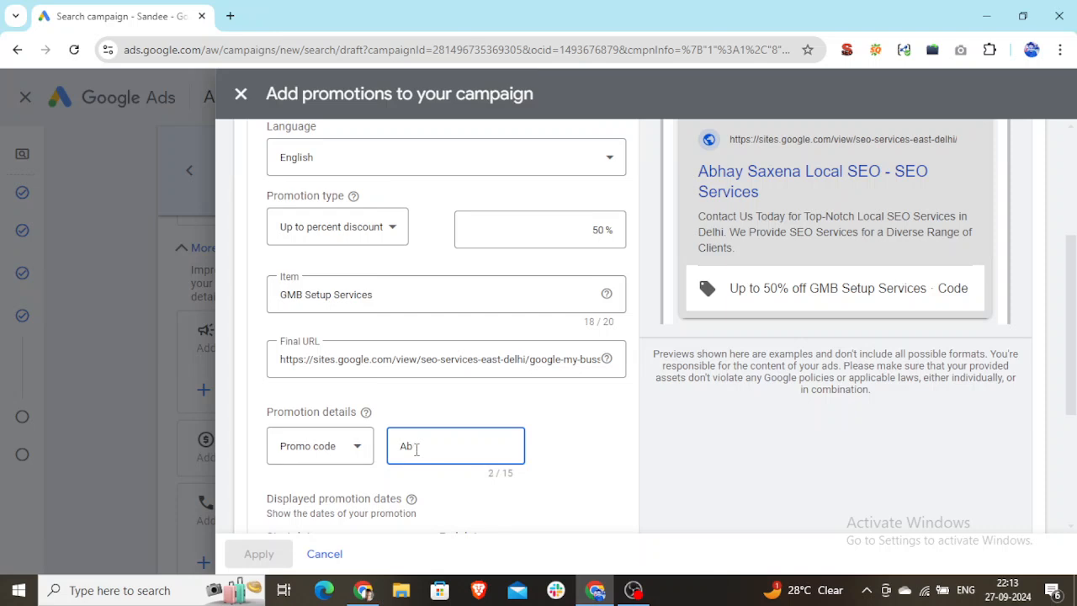
pyautogui.write('Ab')
pyautogui.press('BackSpace')
pyautogui.press('BackSpace')
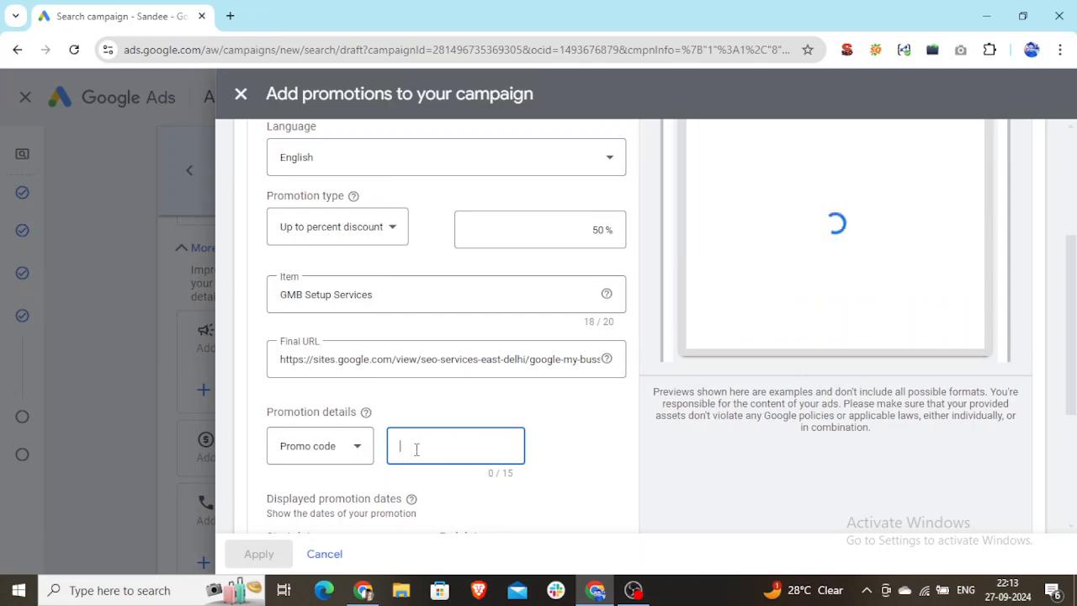
pyautogui.write('ABH')
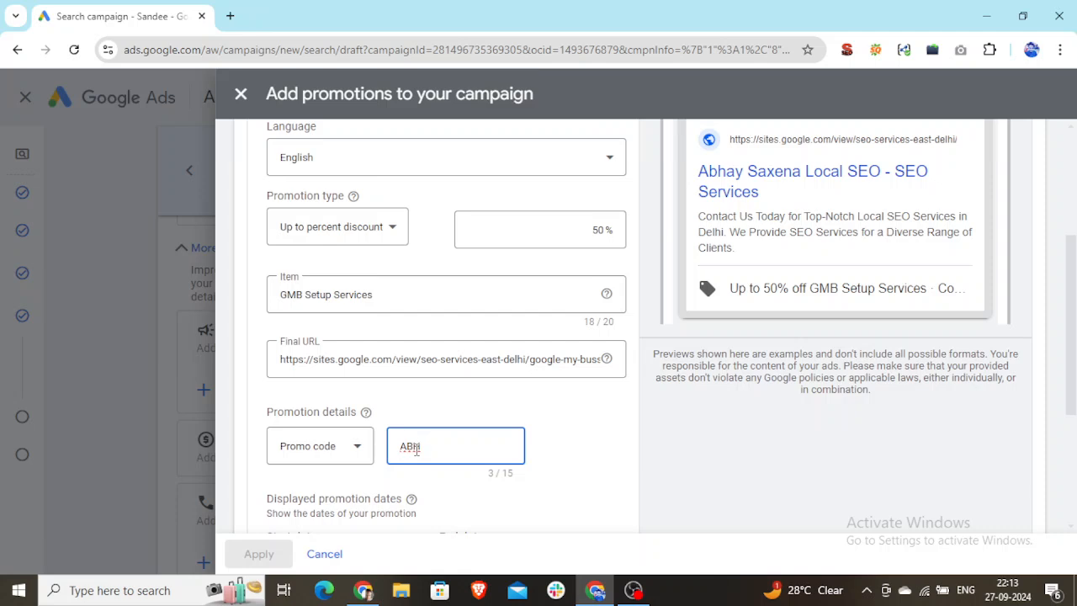
pyautogui.write('AY2024')
# - Set the displayed promotion dates to start on Sep 3, 2024 and end on Nov 12, 2024
pyautogui.scroll(-3, 653, 416)
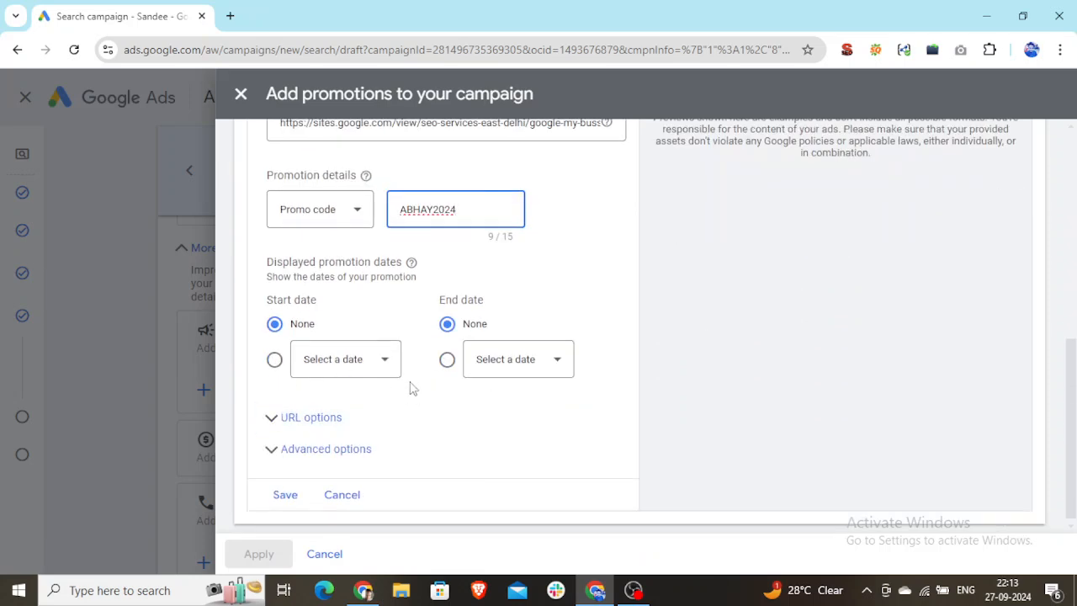
pyautogui.click(385, 364)
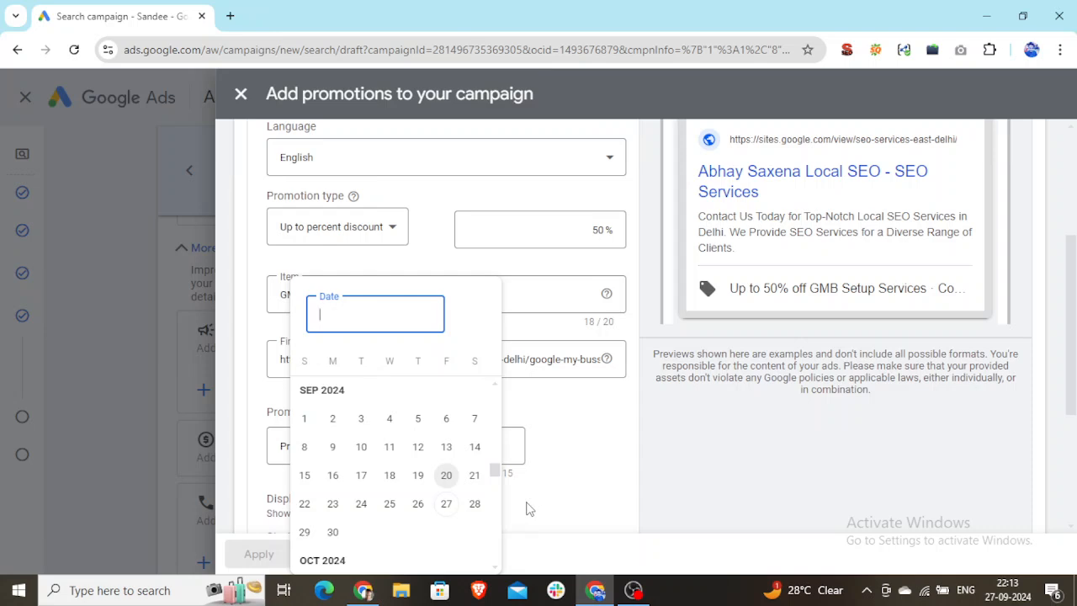
pyautogui.click(362, 420)
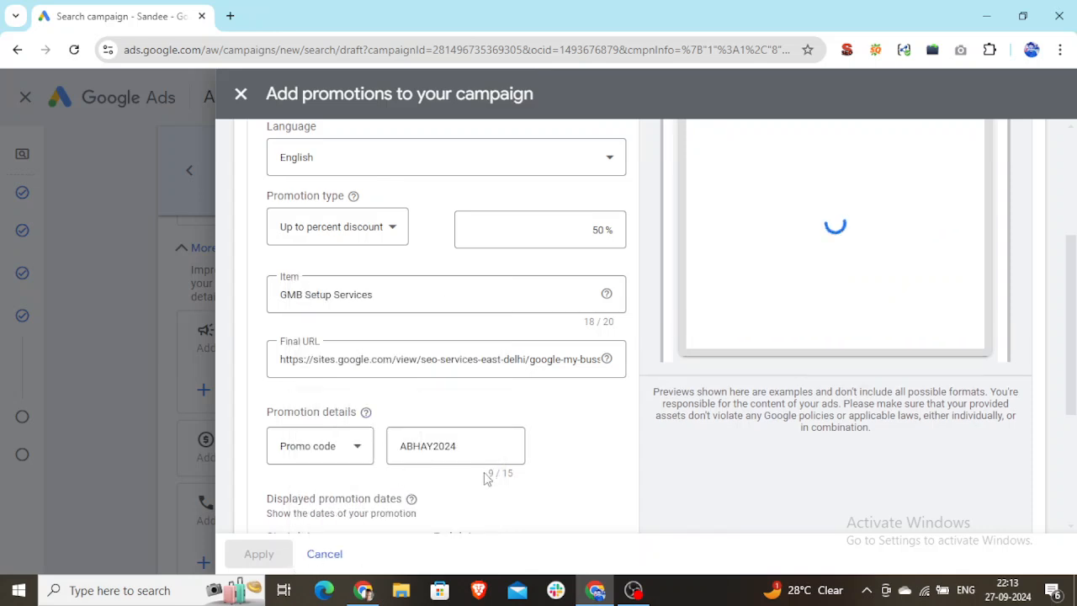
pyautogui.scroll(-1, 486, 478)
pyautogui.click(551, 525)
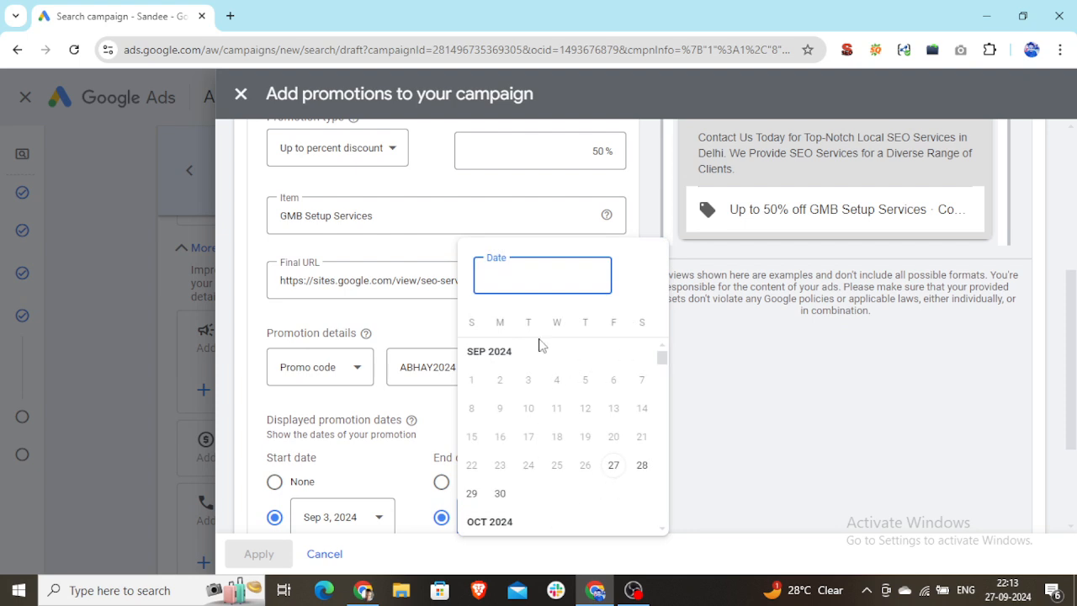
pyautogui.scroll(-2, 530, 511)
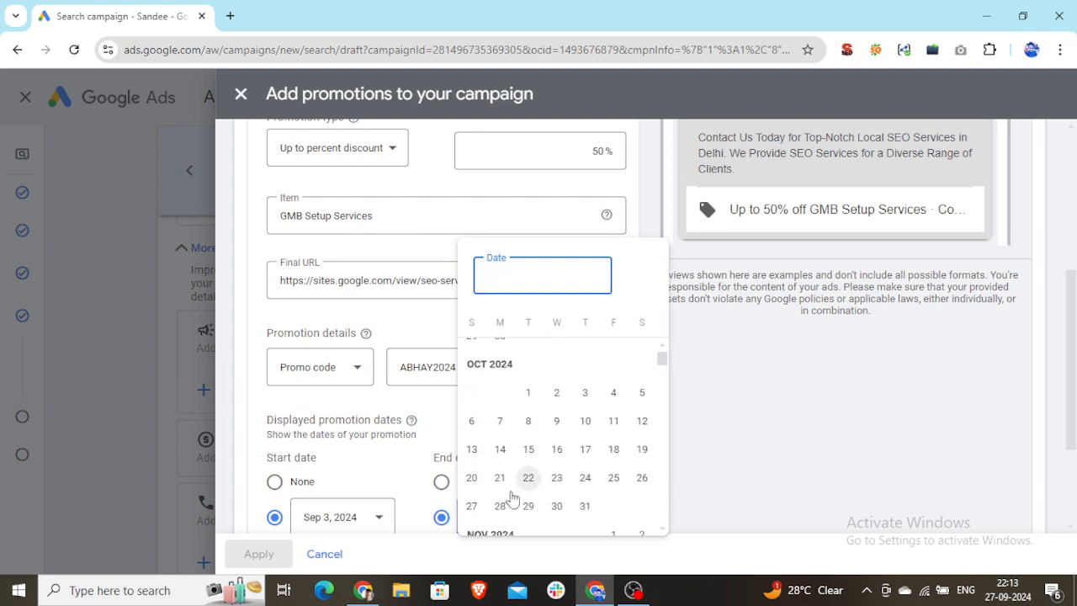
pyautogui.scroll(-1, 594, 493)
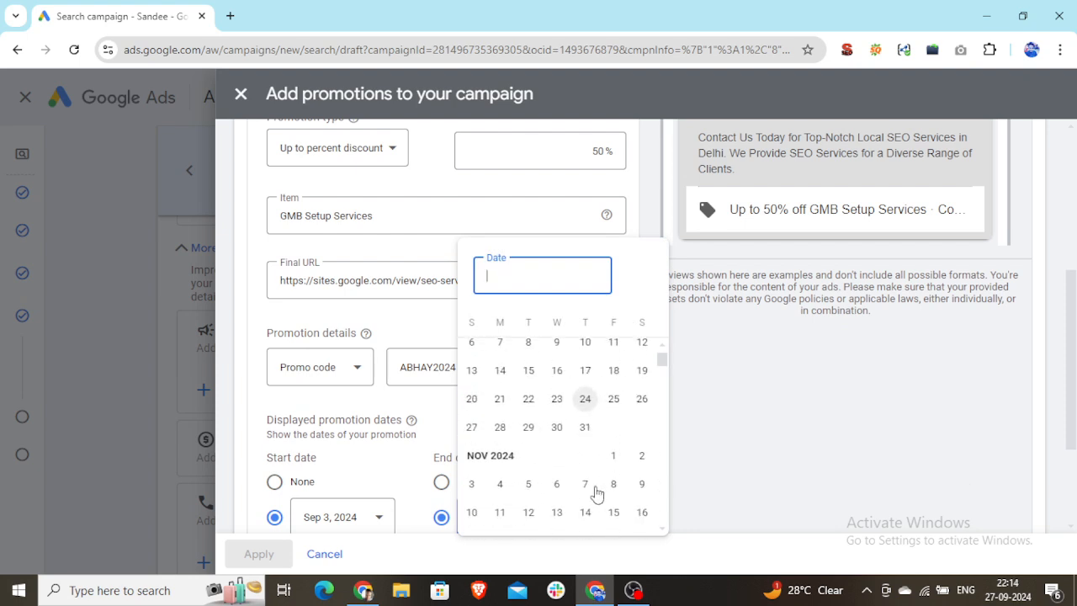
pyautogui.click(529, 519)
pyautogui.scroll(-1, 536, 490)
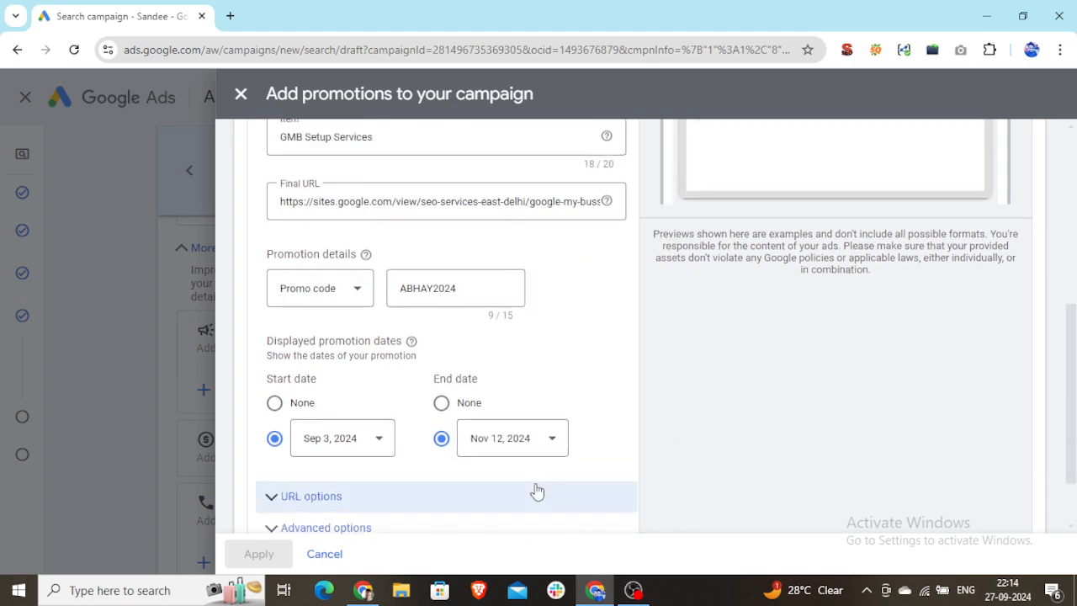
# - Set the promotion's occasion to Diwali
pyautogui.scroll(5, 529, 496)
pyautogui.click(407, 292)
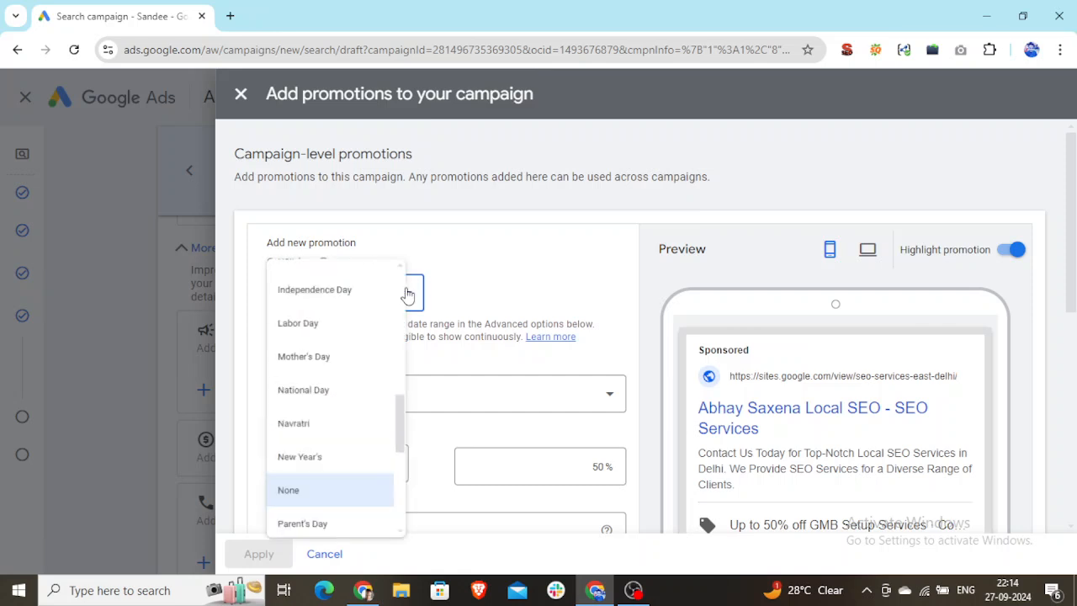
pyautogui.scroll(3, 398, 379)
pyautogui.moveTo(422, 397); pyautogui.dragTo(407, 296)
pyautogui.click(408, 296)
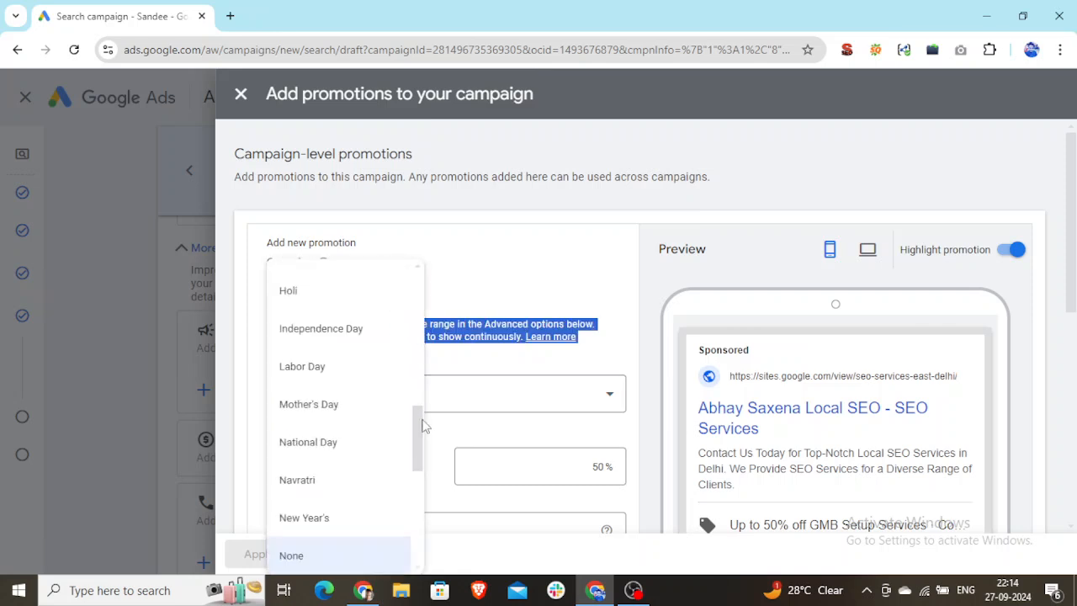
pyautogui.scroll(6, 412, 290)
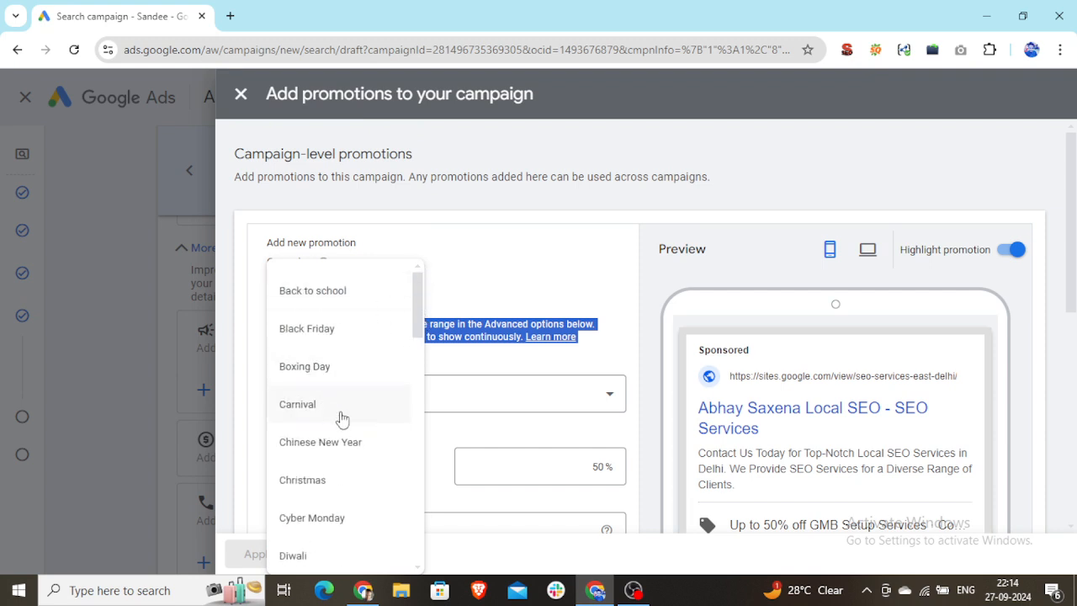
pyautogui.scroll(-1, 345, 467)
pyautogui.scroll(-2, 336, 487)
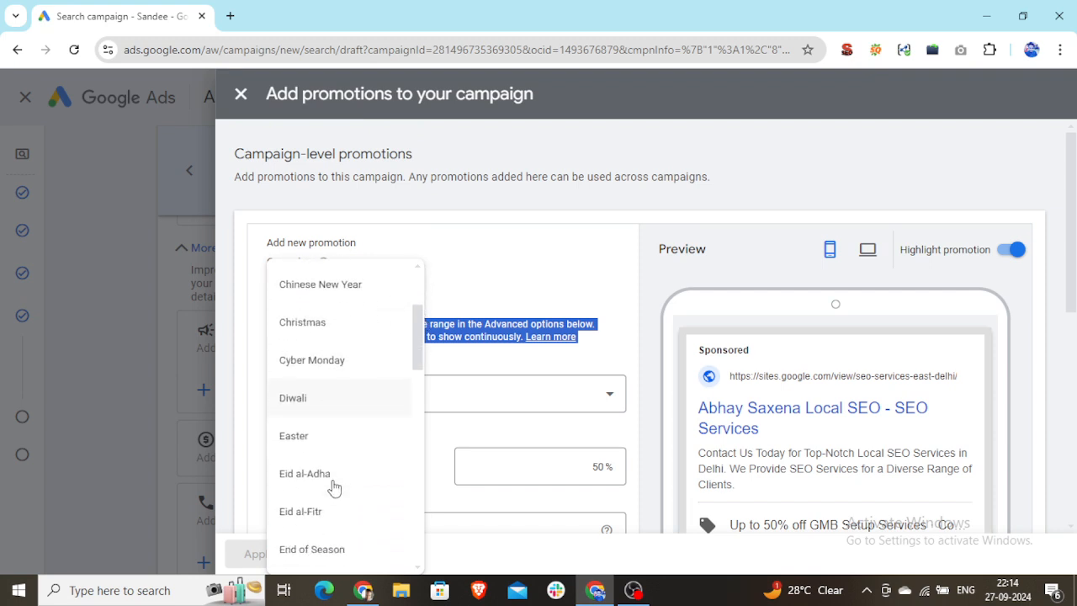
pyautogui.scroll(1, 341, 480)
pyautogui.click(309, 399)
# - Change the displayed promotion dates to start on Oct 12, 2024 and end on Nov 1, 2024
pyautogui.scroll(-3, 379, 488)
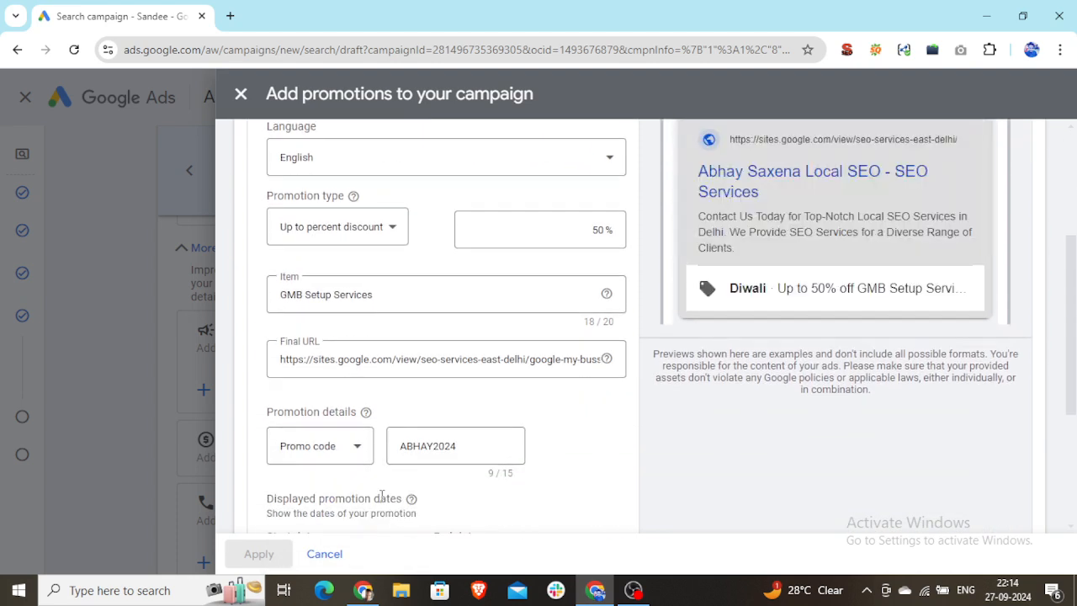
pyautogui.scroll(-3, 379, 496)
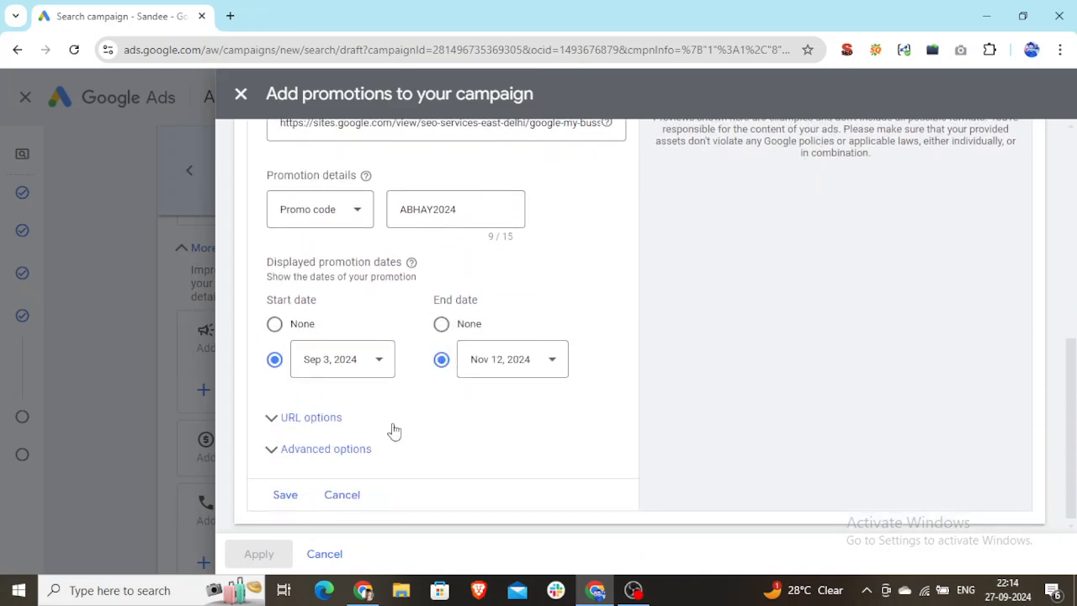
pyautogui.click(379, 363)
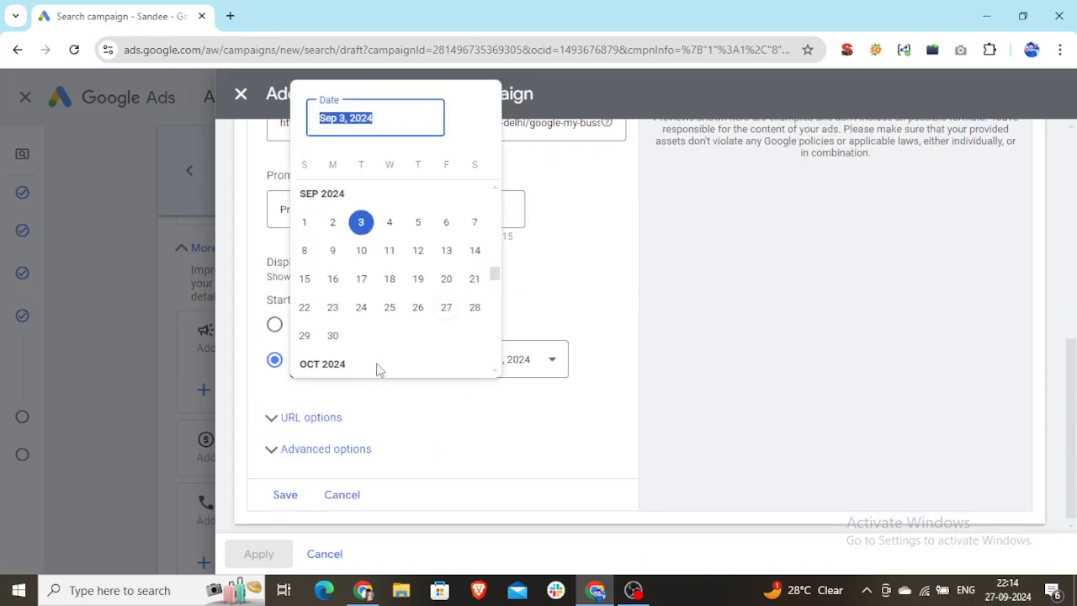
pyautogui.scroll(-1, 396, 299)
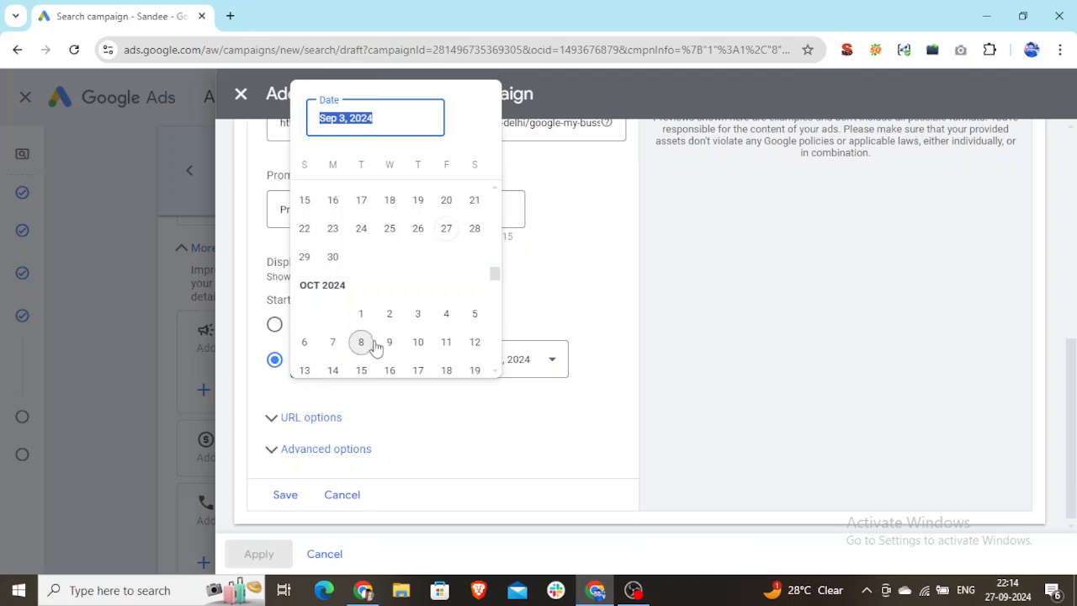
pyautogui.scroll(-1, 370, 342)
pyautogui.click(474, 263)
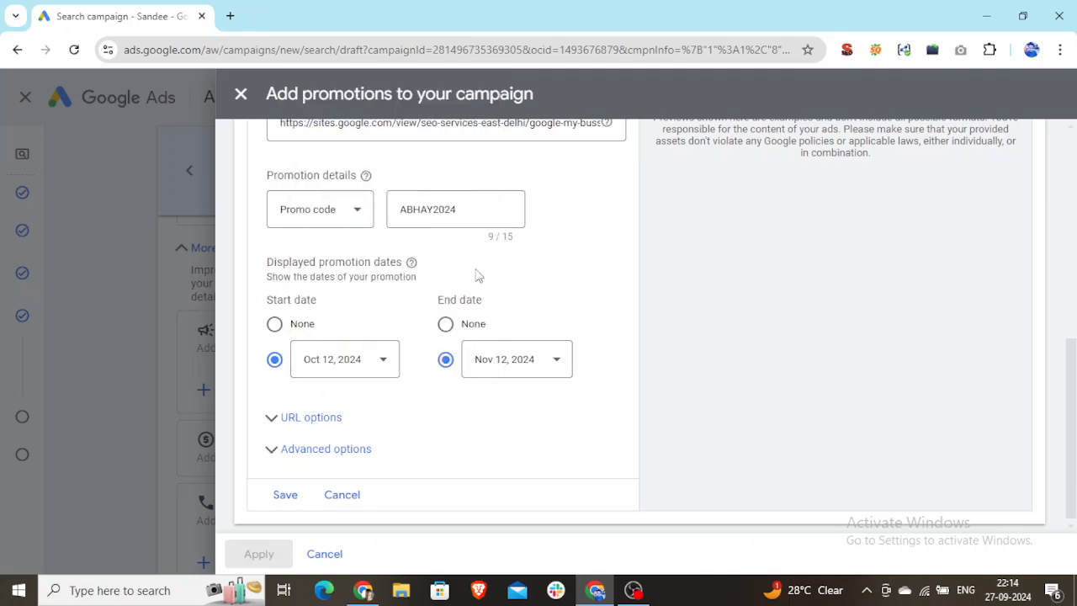
pyautogui.click(563, 368)
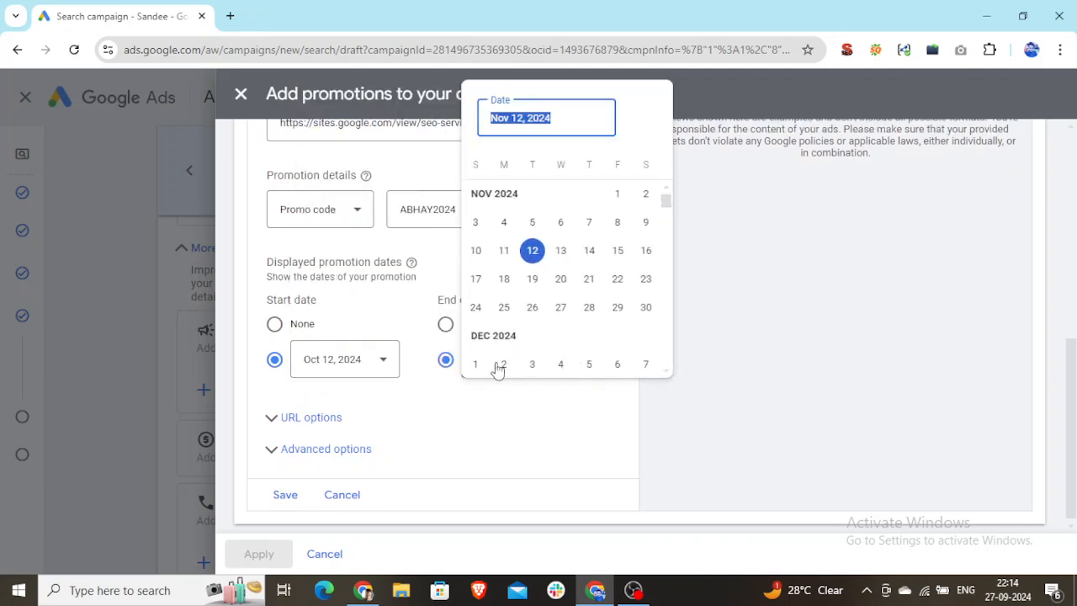
pyautogui.click(619, 195)
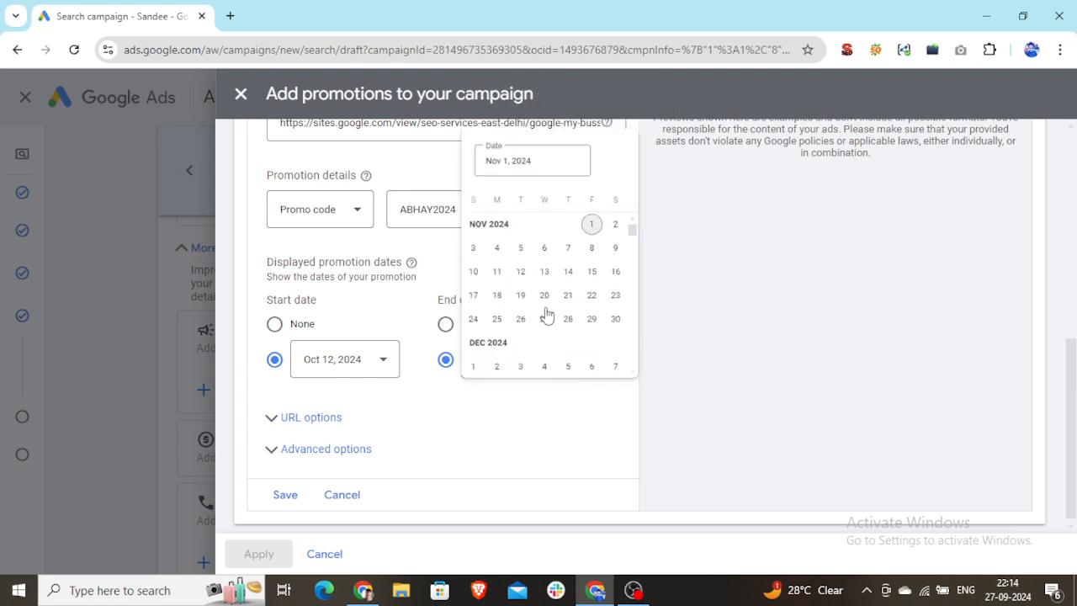
# - Check the promotion's ad preview and URL options, and save the new Diwali promotion
pyautogui.scroll(3, 544, 413)
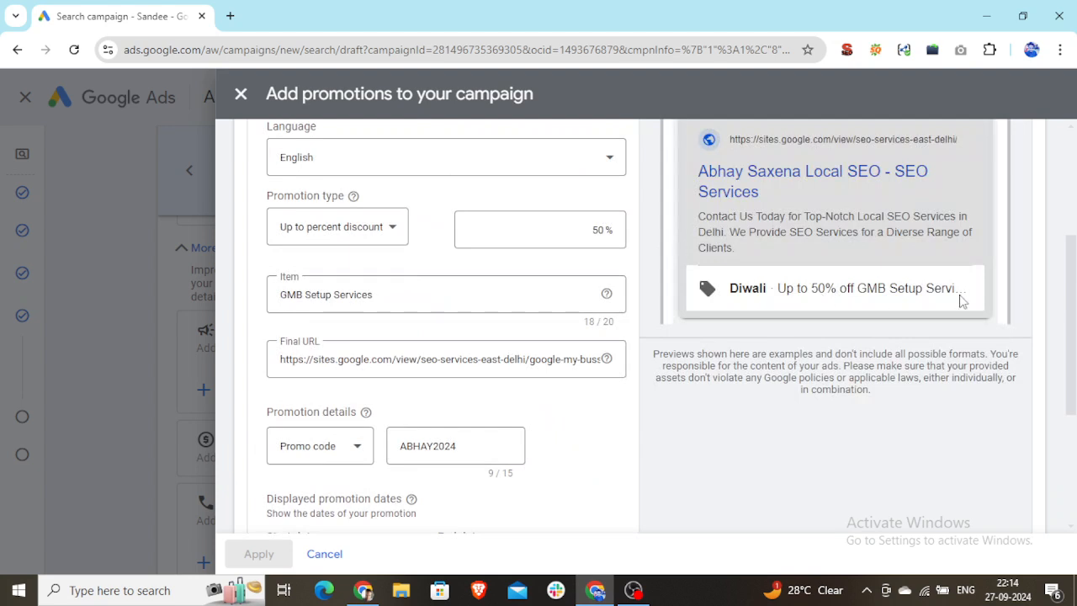
pyautogui.scroll(-3, 440, 500)
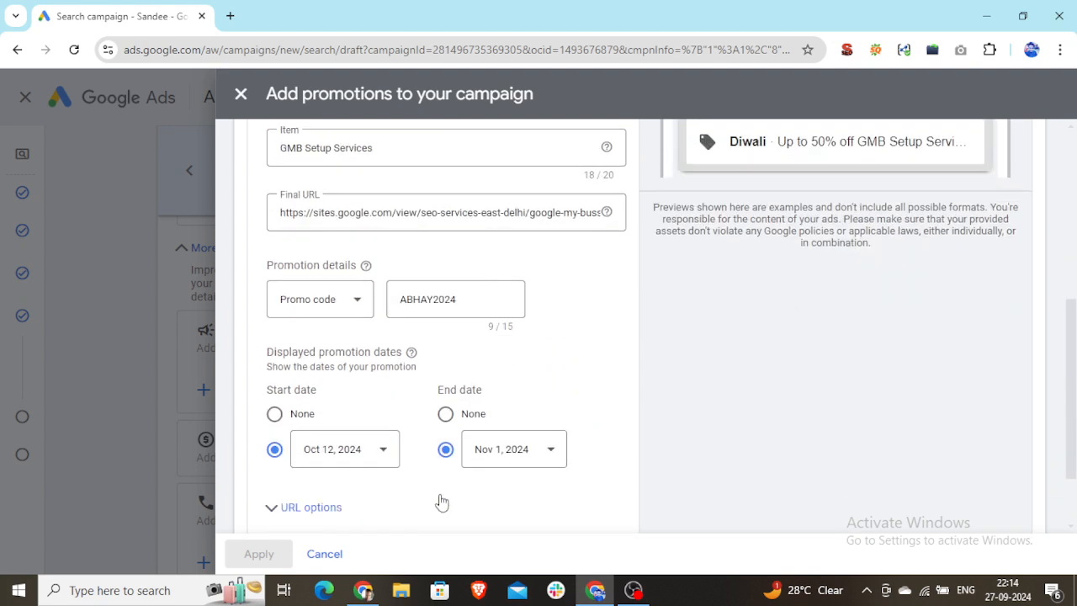
pyautogui.click(309, 425)
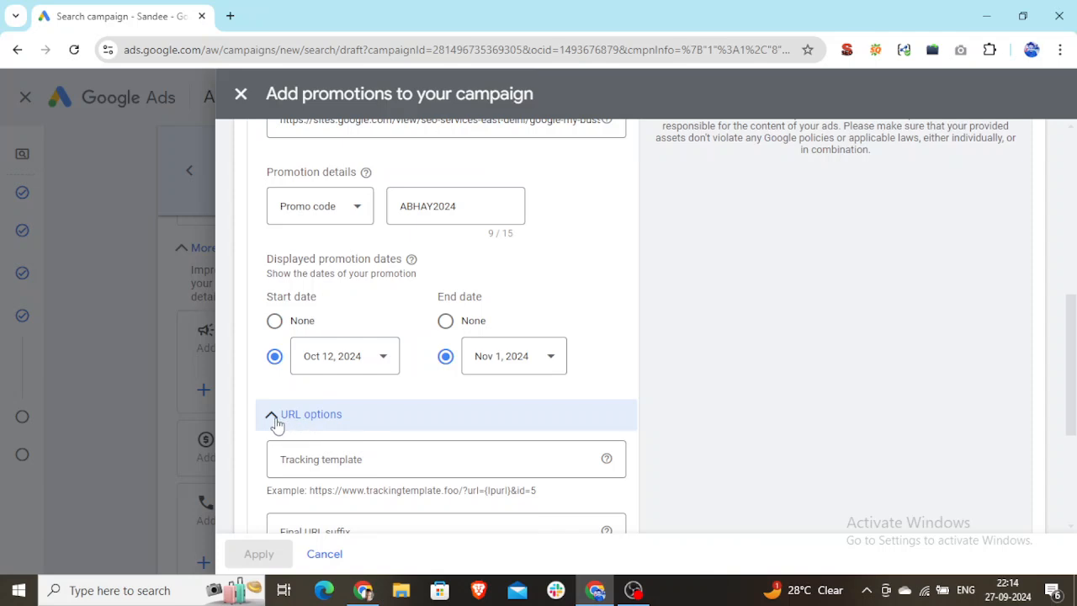
pyautogui.click(275, 423)
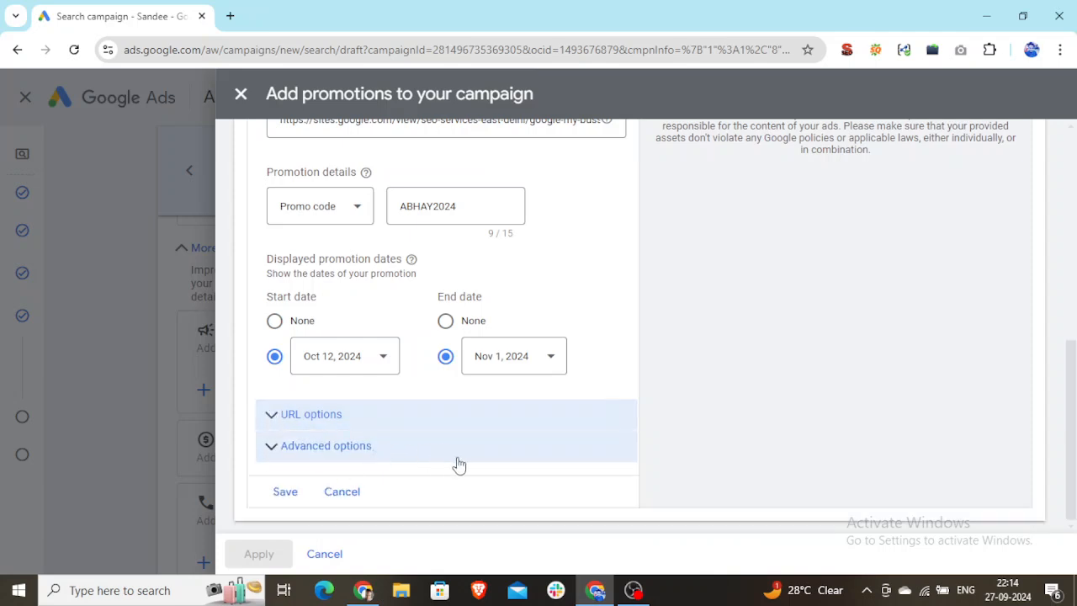
pyautogui.scroll(2, 452, 463)
pyautogui.scroll(2, 555, 436)
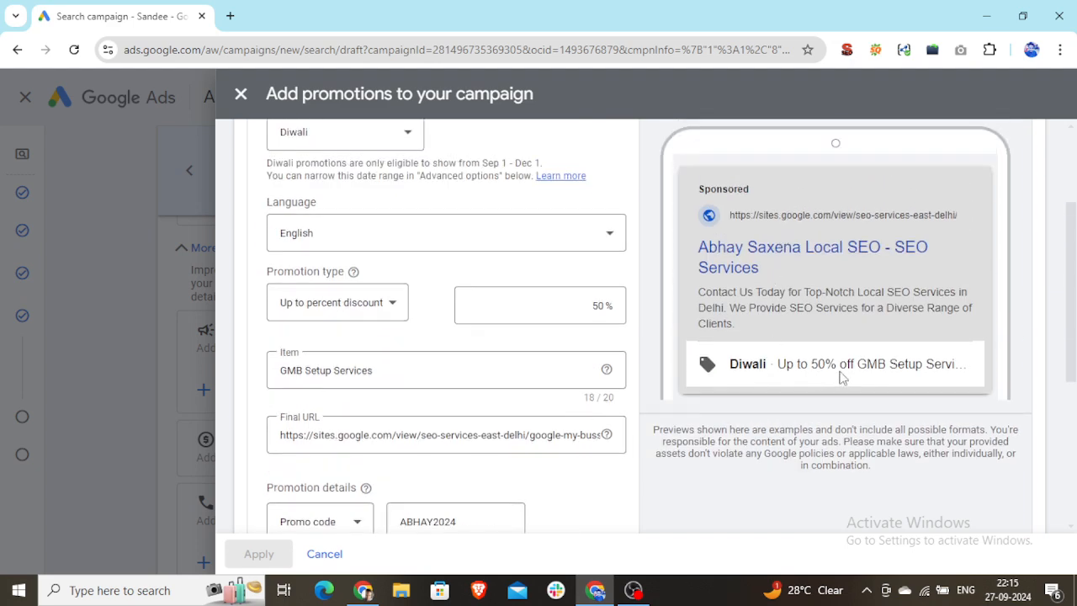
pyautogui.scroll(-3, 654, 409)
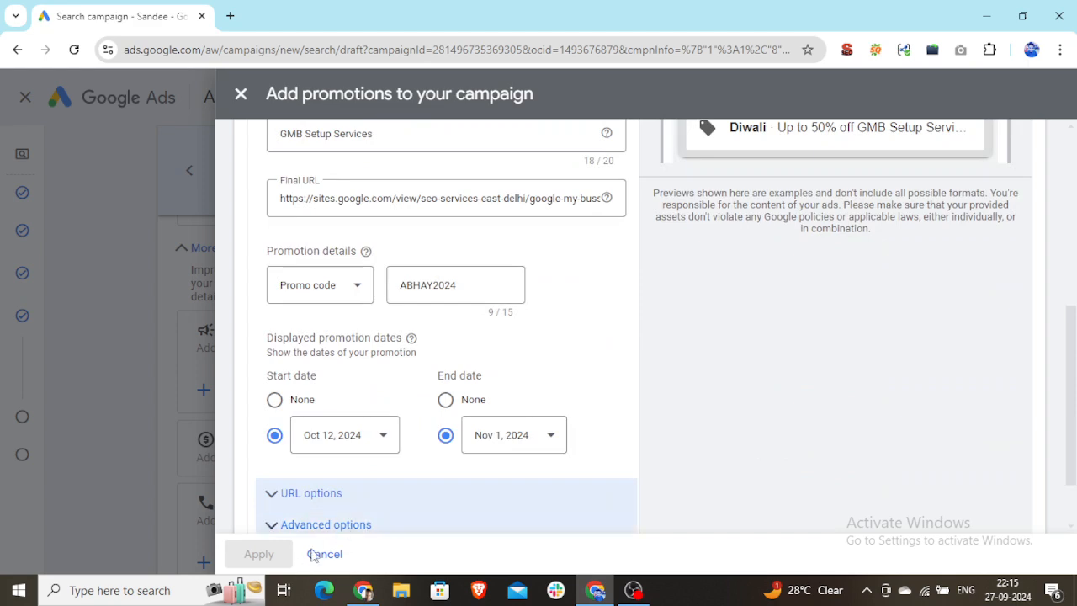
pyautogui.scroll(2, 637, 452)
pyautogui.scroll(-3, 637, 452)
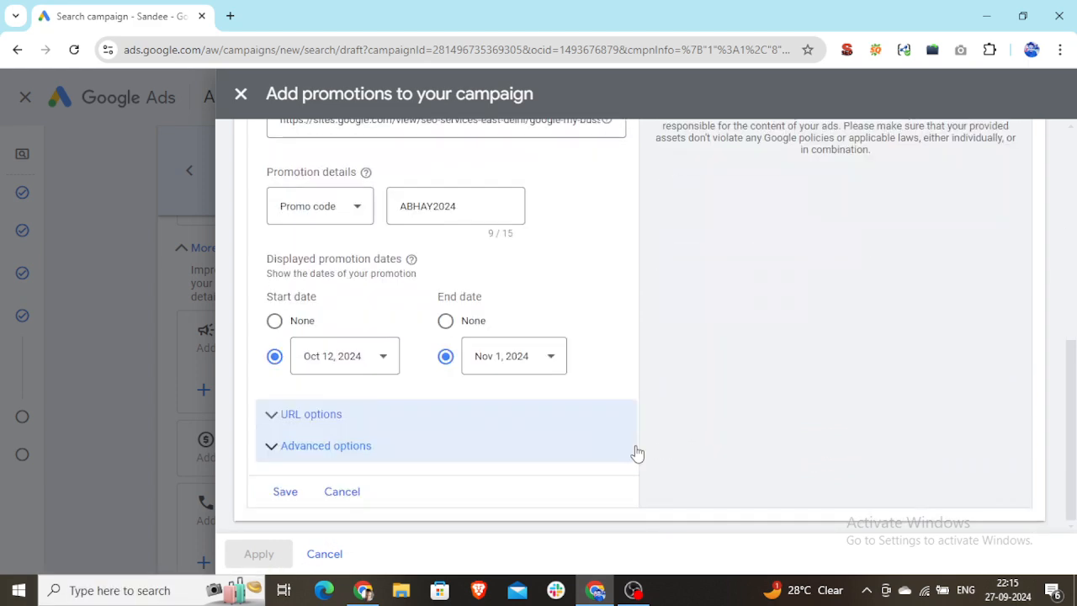
pyautogui.click(286, 494)
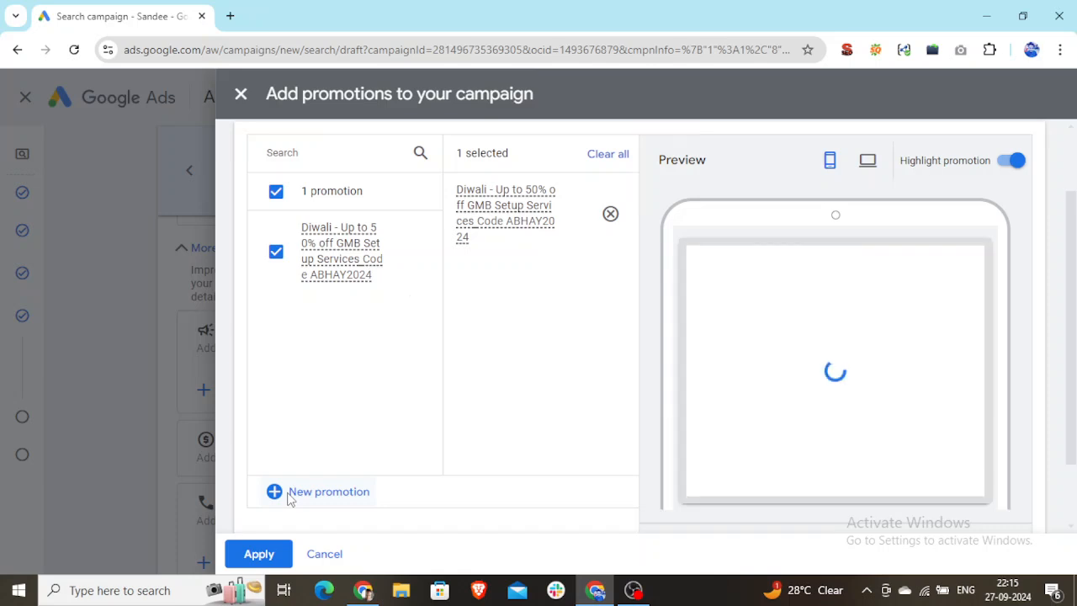
# - Review the saved Diwali promotion's details and promotion type, and apply it to the campaign
pyautogui.moveTo(504, 200)
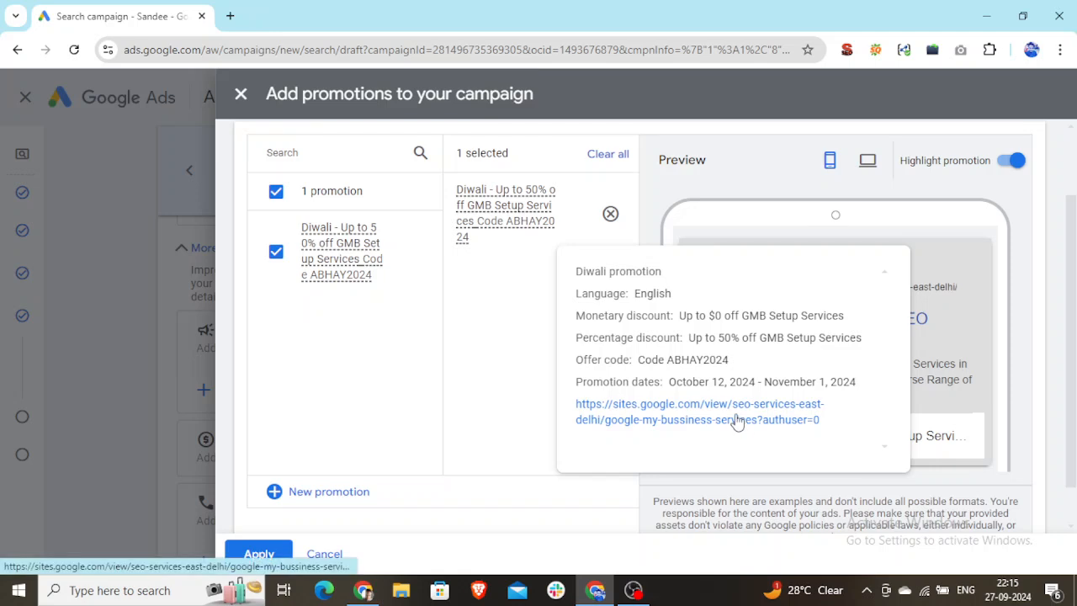
pyautogui.moveTo(318, 254)
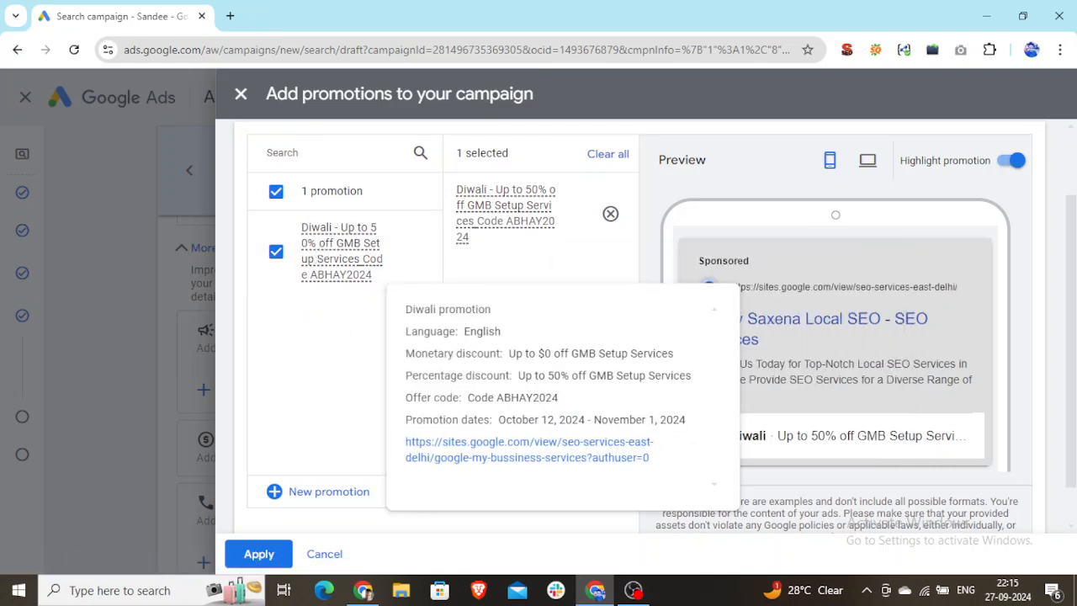
pyautogui.scroll(-1, 325, 505)
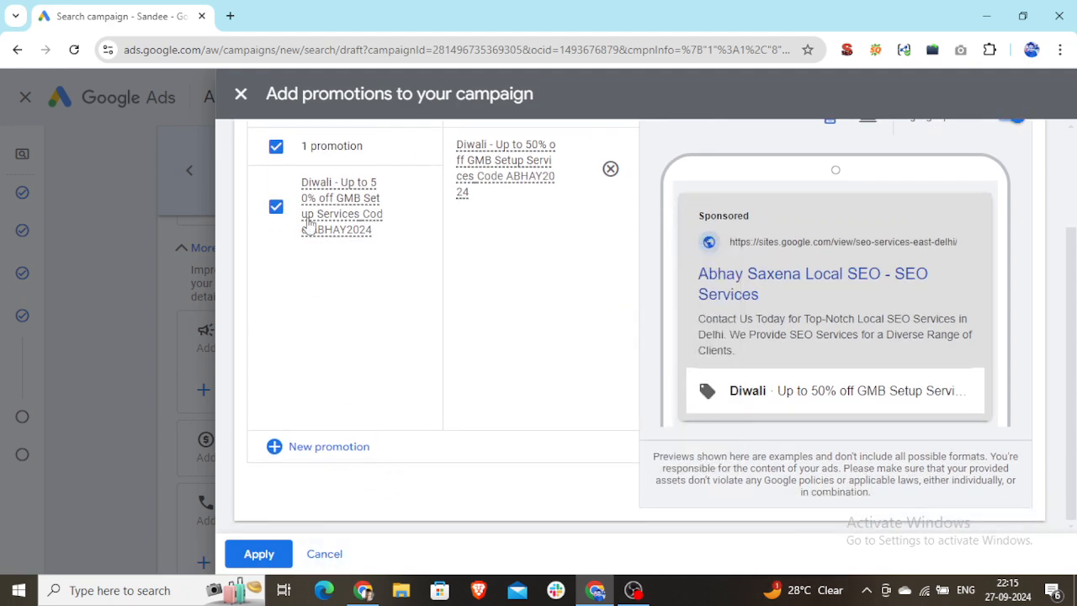
pyautogui.click(404, 210)
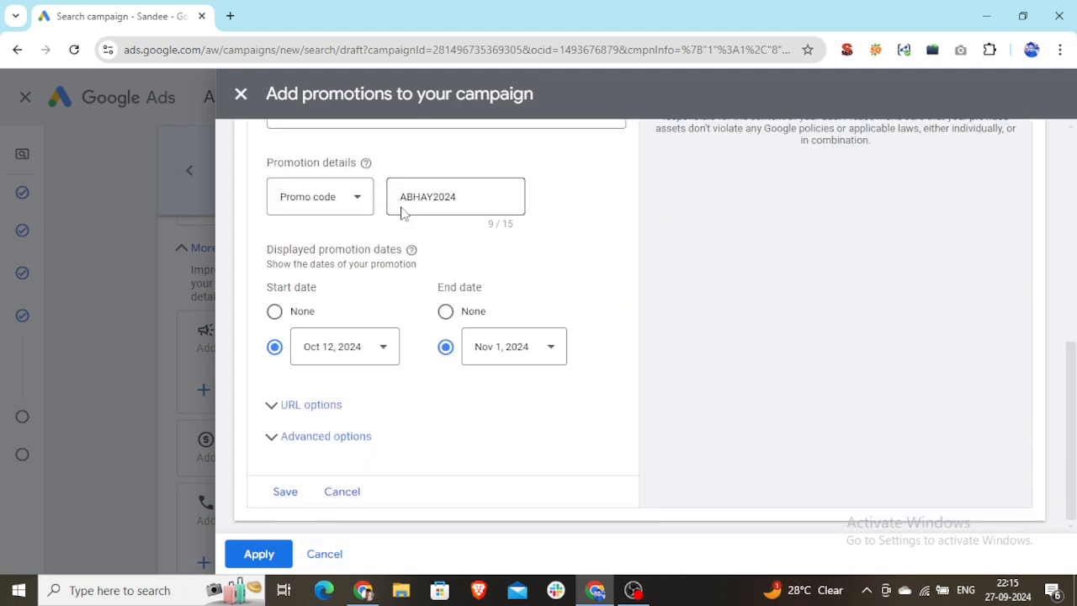
pyautogui.scroll(3, 350, 318)
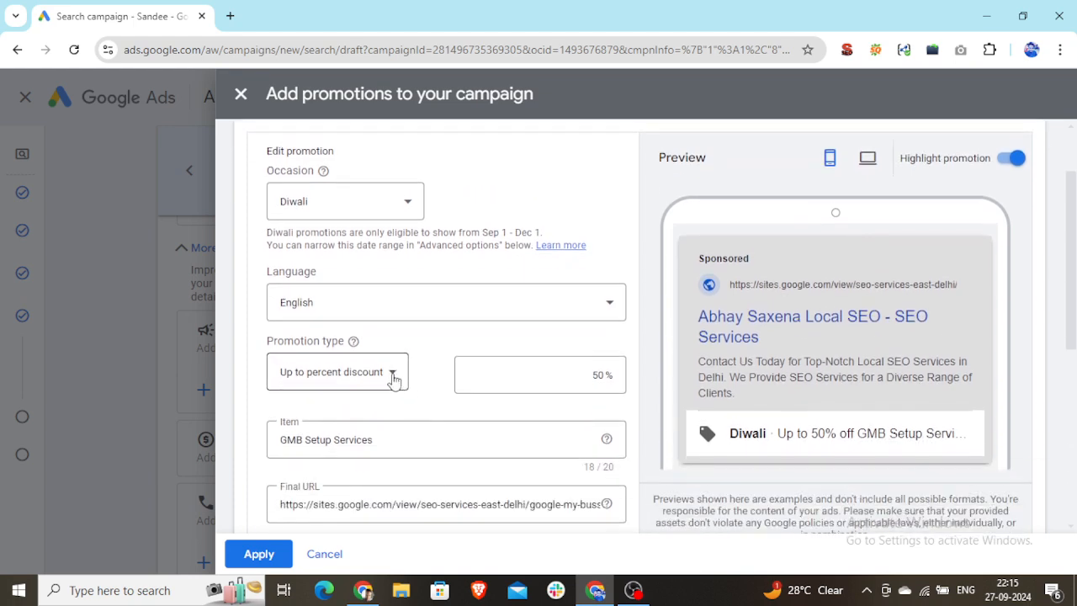
pyautogui.click(392, 378)
pyautogui.click(352, 502)
pyautogui.scroll(-4, 348, 505)
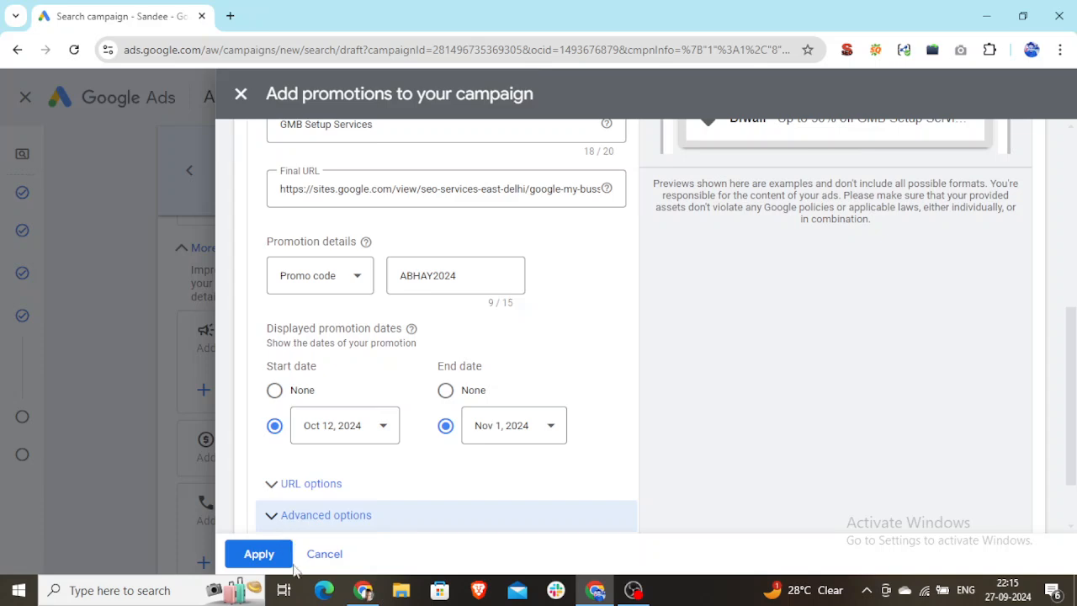
pyautogui.click(250, 557)
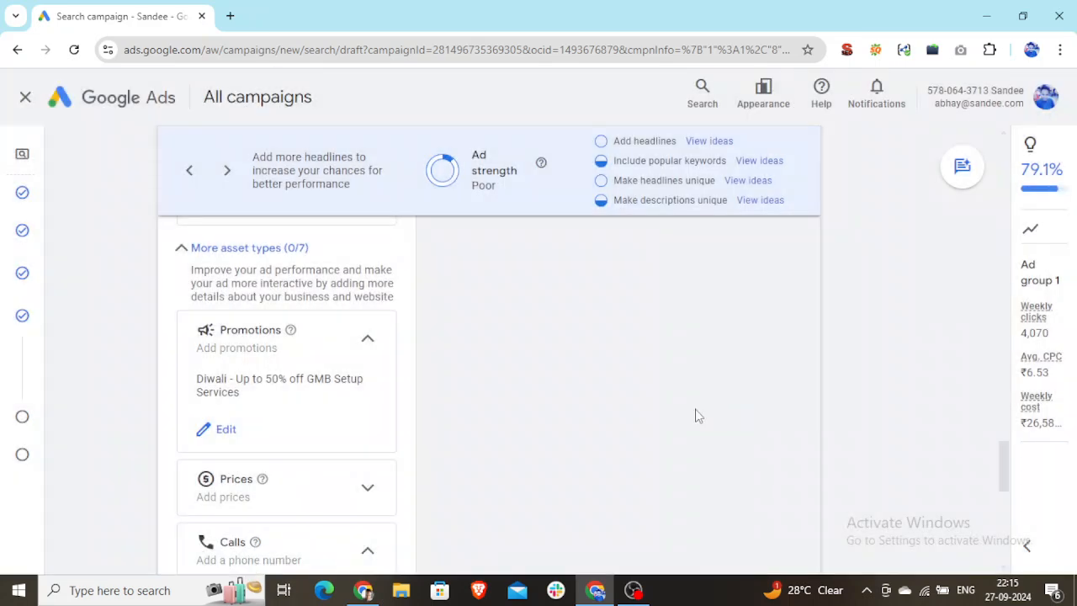
# - Examine the ad preview for the Diwali promotion and look over the ad's headlines, descriptions, sitelinks and callouts sections
pyautogui.scroll(4, 623, 385)
pyautogui.scroll(15, 623, 384)
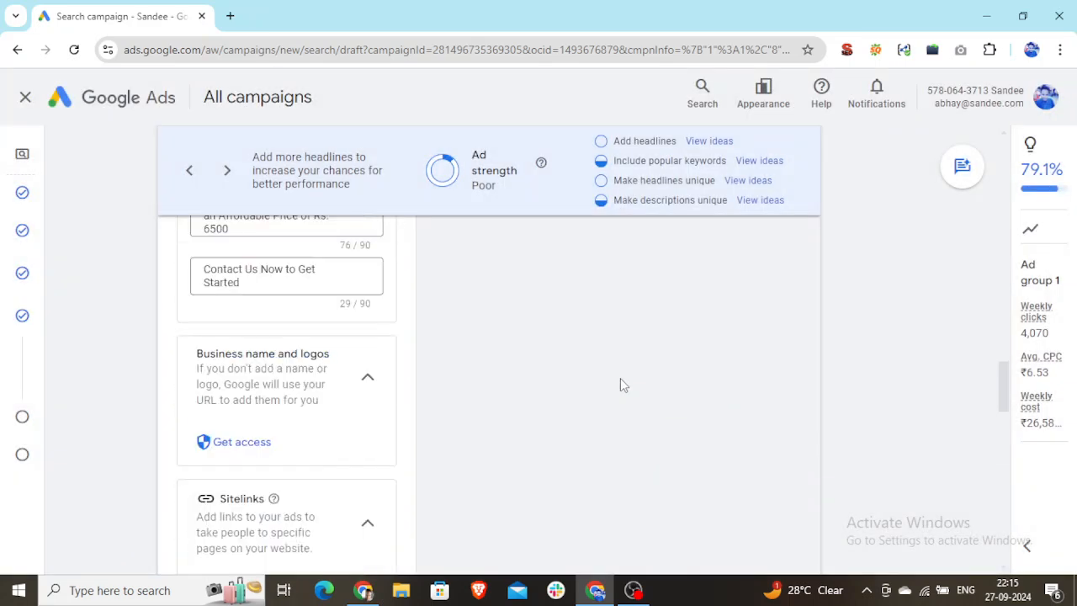
pyautogui.scroll(6, 624, 385)
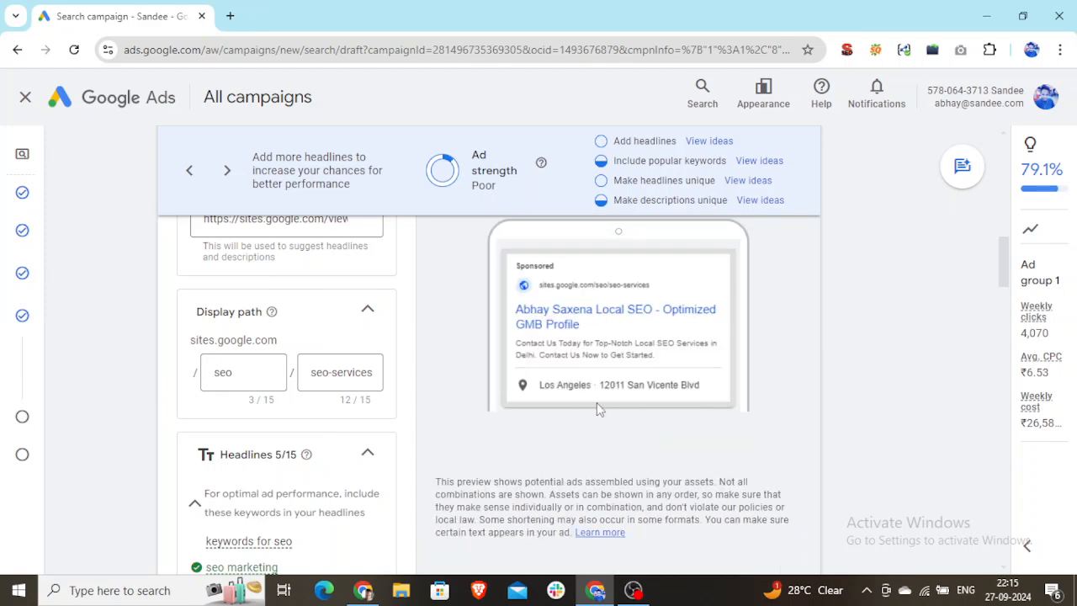
pyautogui.scroll(1, 578, 355)
pyautogui.scroll(-1, 578, 355)
pyautogui.scroll(-2, 439, 471)
pyautogui.scroll(1, 444, 360)
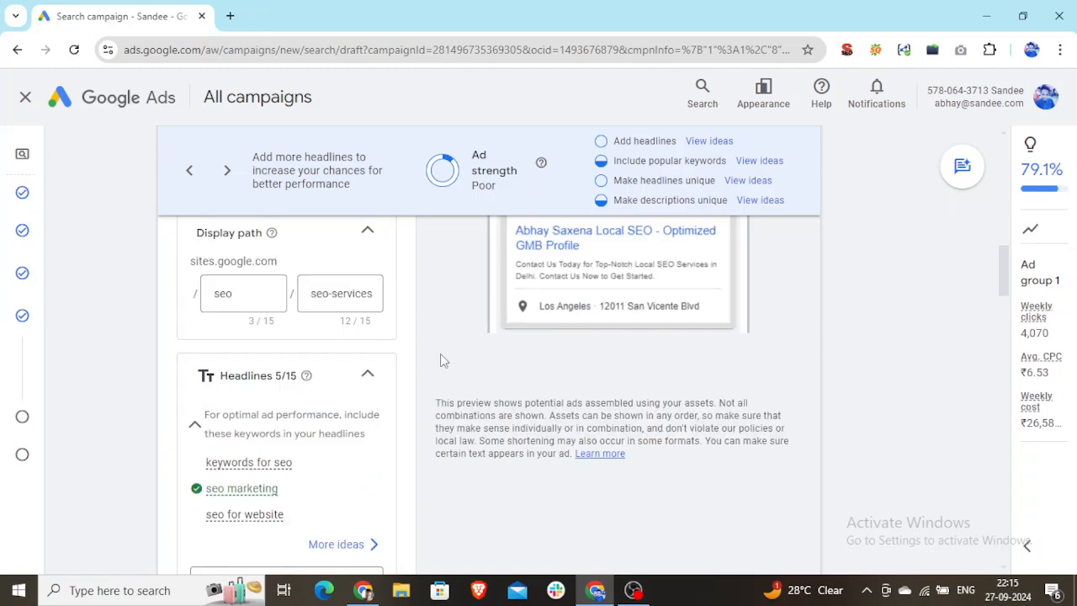
pyautogui.scroll(-6, 338, 486)
pyautogui.scroll(-3, 341, 495)
pyautogui.scroll(7, 344, 488)
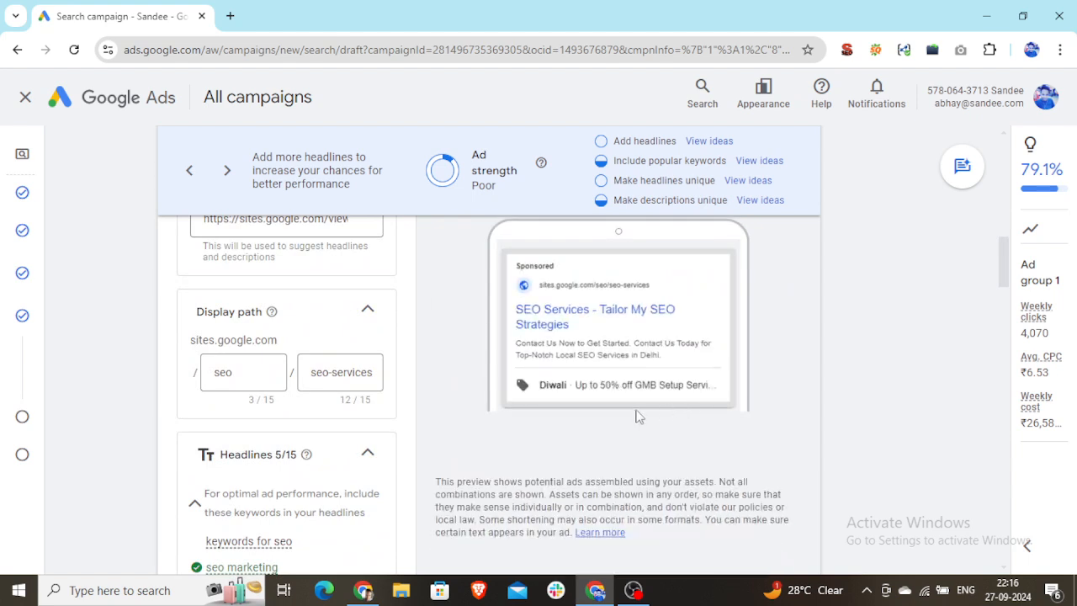
pyautogui.scroll(-12, 407, 483)
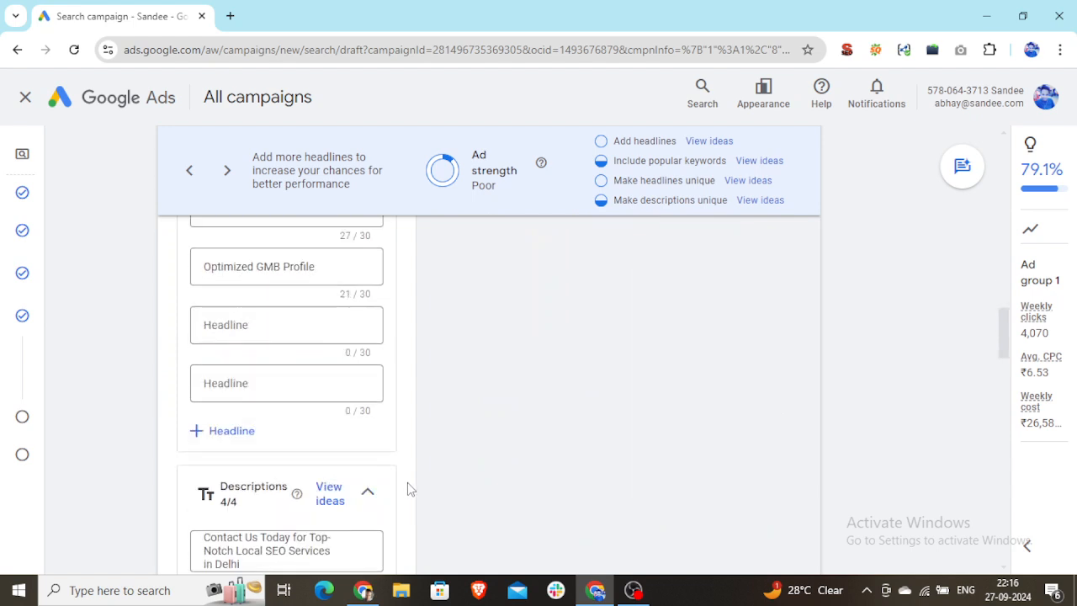
pyautogui.scroll(-8, 412, 484)
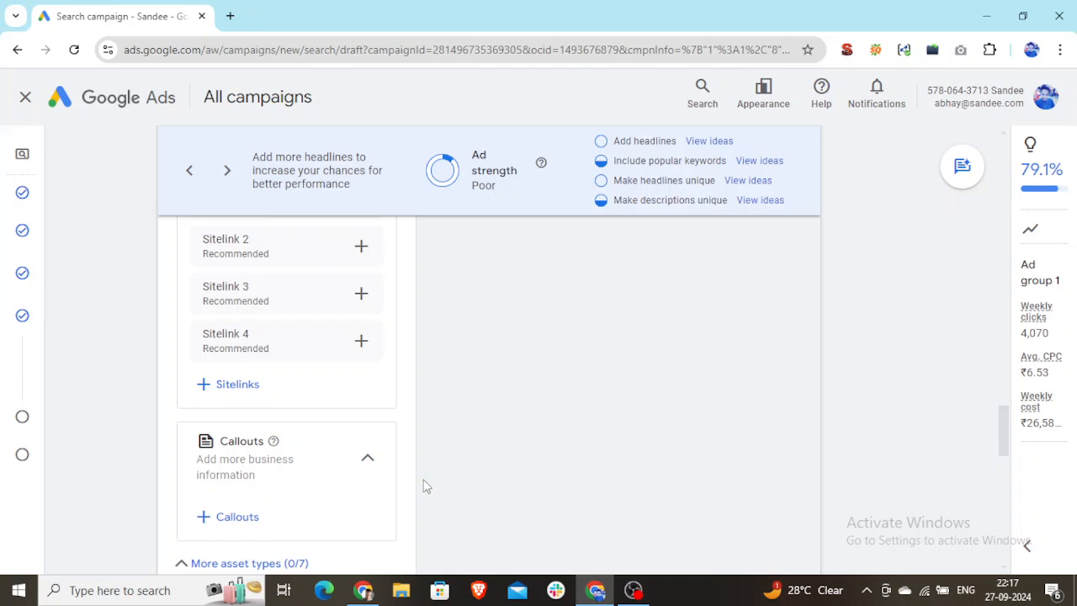
pyautogui.scroll(3, 318, 502)
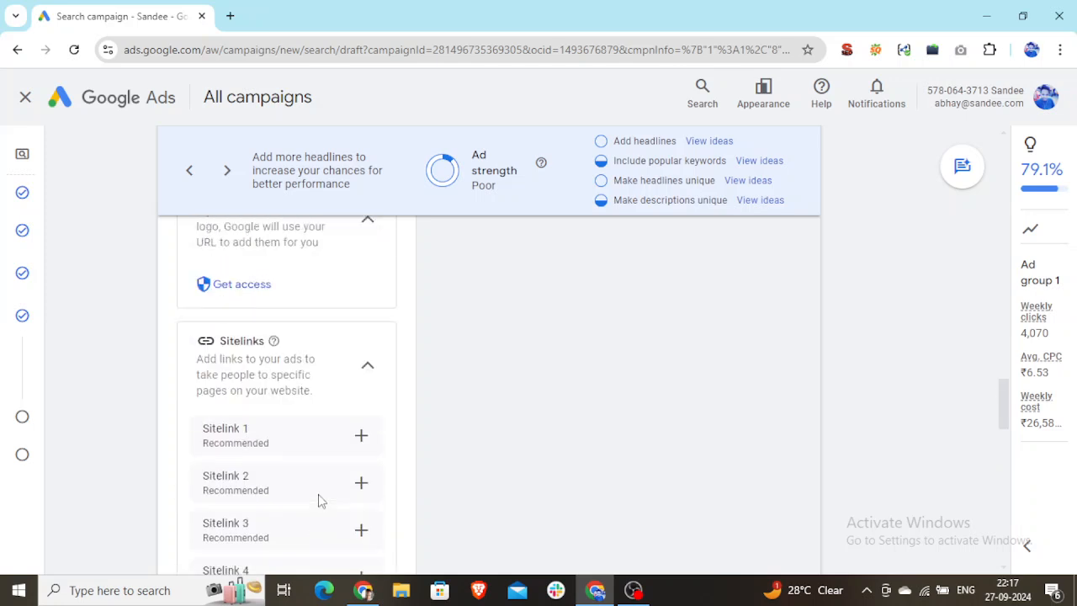
pyautogui.scroll(3, 362, 455)
pyautogui.scroll(10, 387, 407)
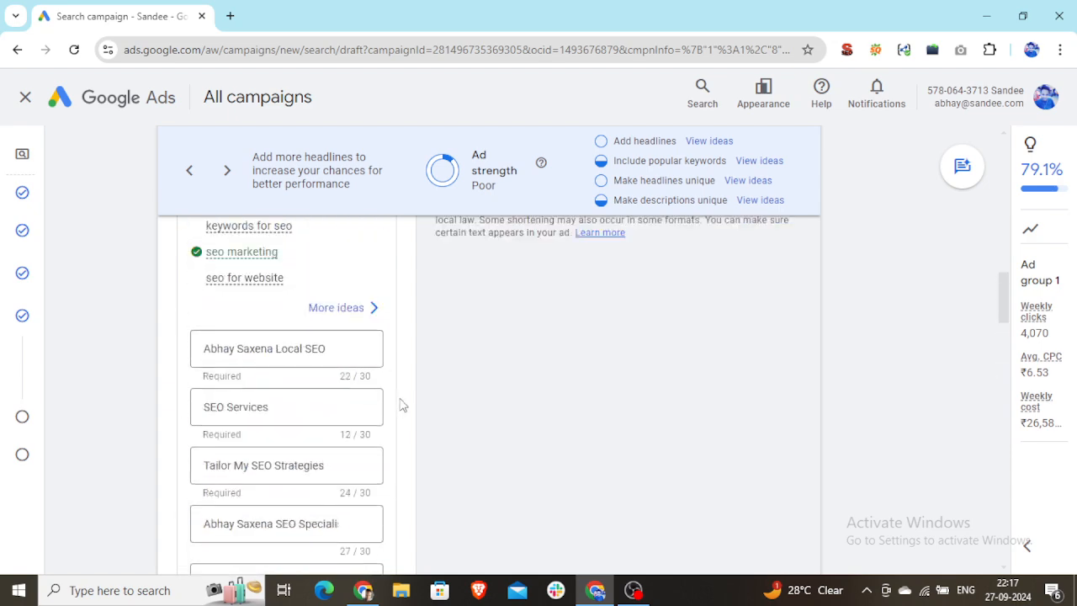